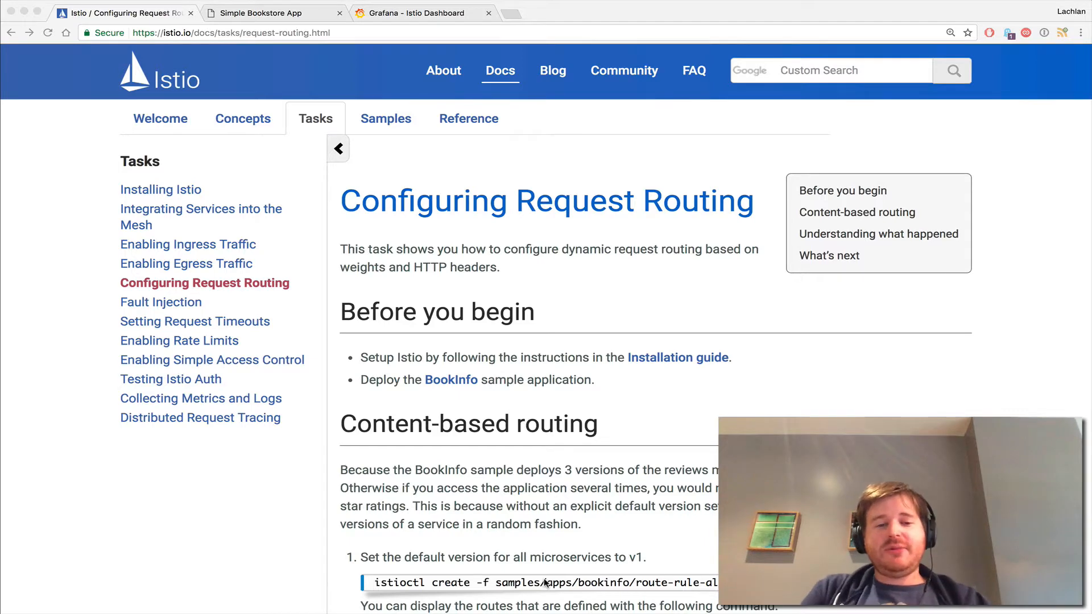
{"action": "scroll", "coordinate": [543, 582], "scroll_direction": "down", "scroll_amount": 2}
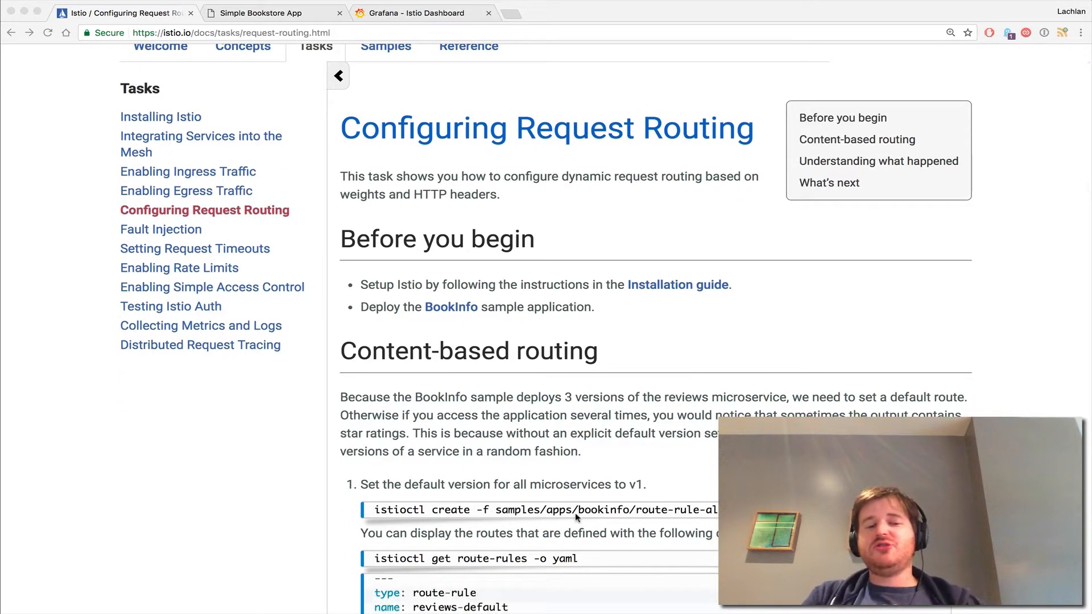
{"action": "scroll", "coordinate": [593, 448], "scroll_direction": "down", "scroll_amount": 2}
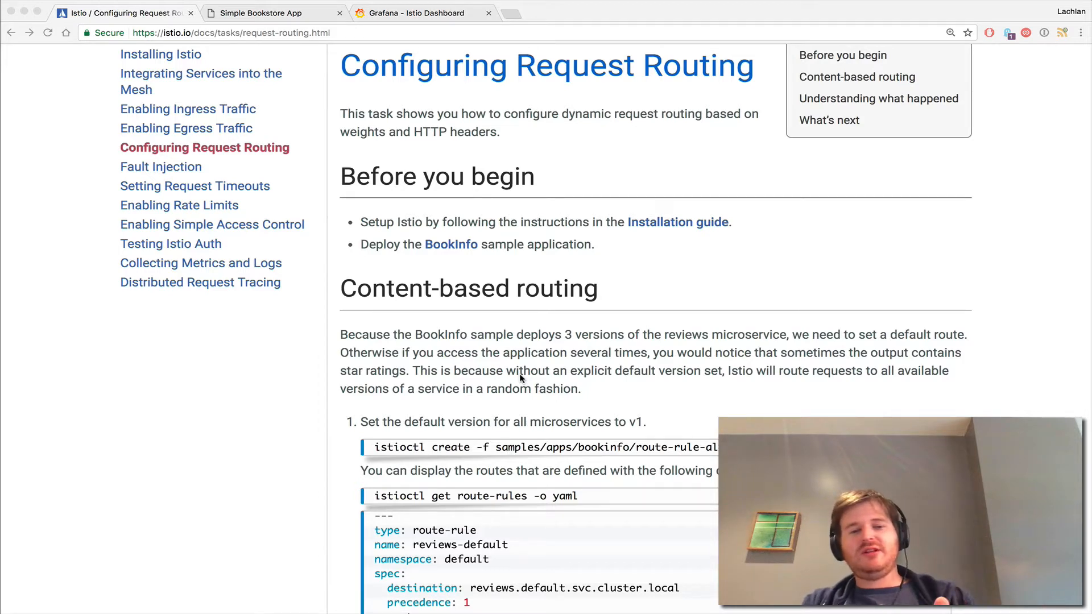
{"action": "scroll", "coordinate": [519, 376], "scroll_direction": "down", "scroll_amount": 2}
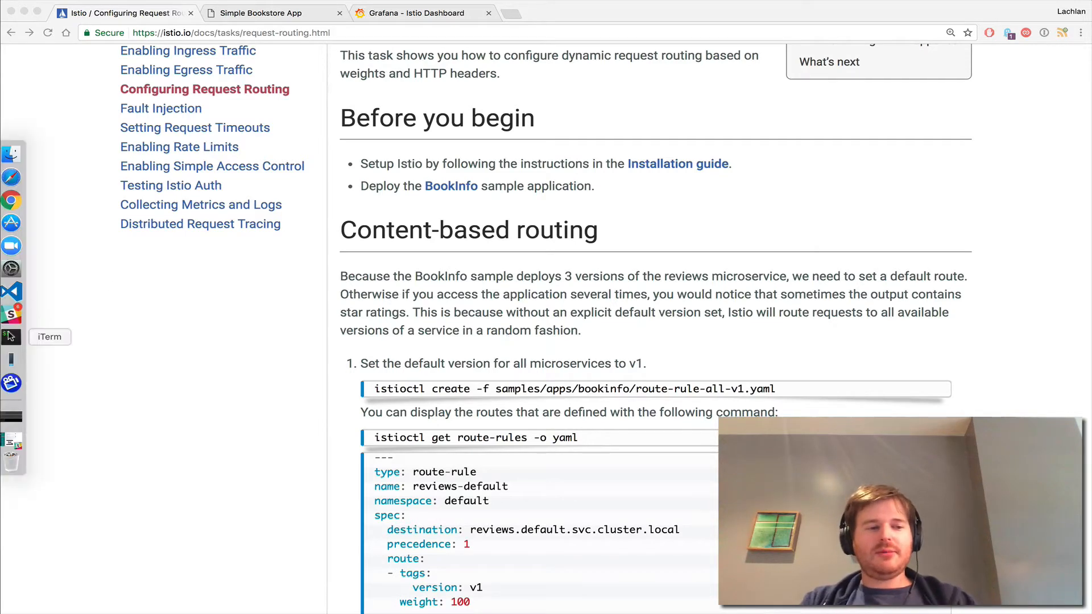
Focus the pod-watch pane and mark the reviews-v1, v2 and v3 pod rows
{"action": "left_click", "coordinate": [11, 336]}
{"action": "left_click", "coordinate": [205, 408]}
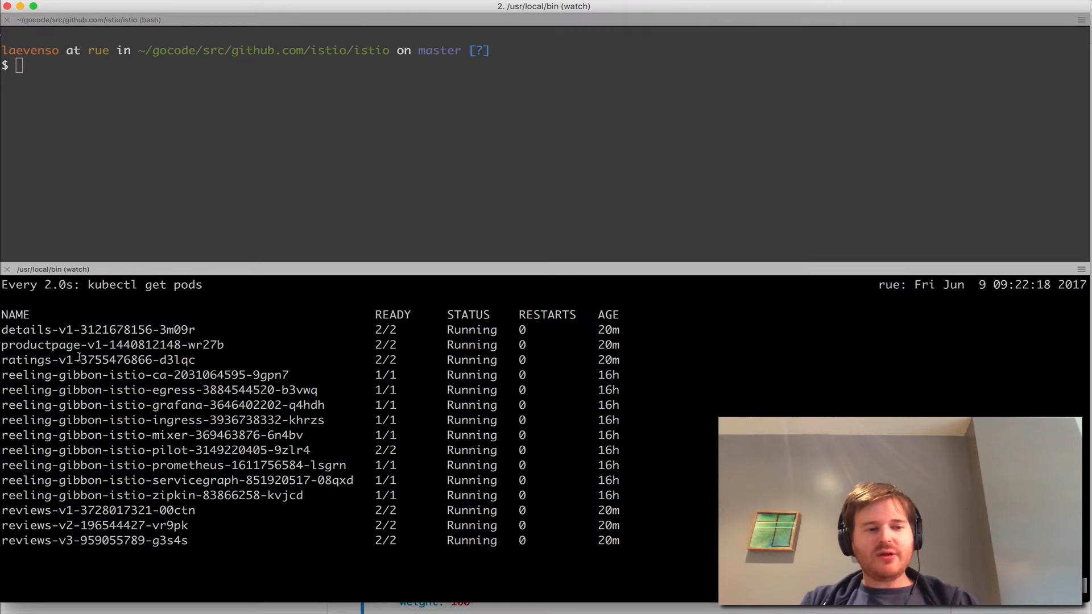
{"action": "left_click_drag", "start_coordinate": [17, 509], "coordinate": [185, 541]}
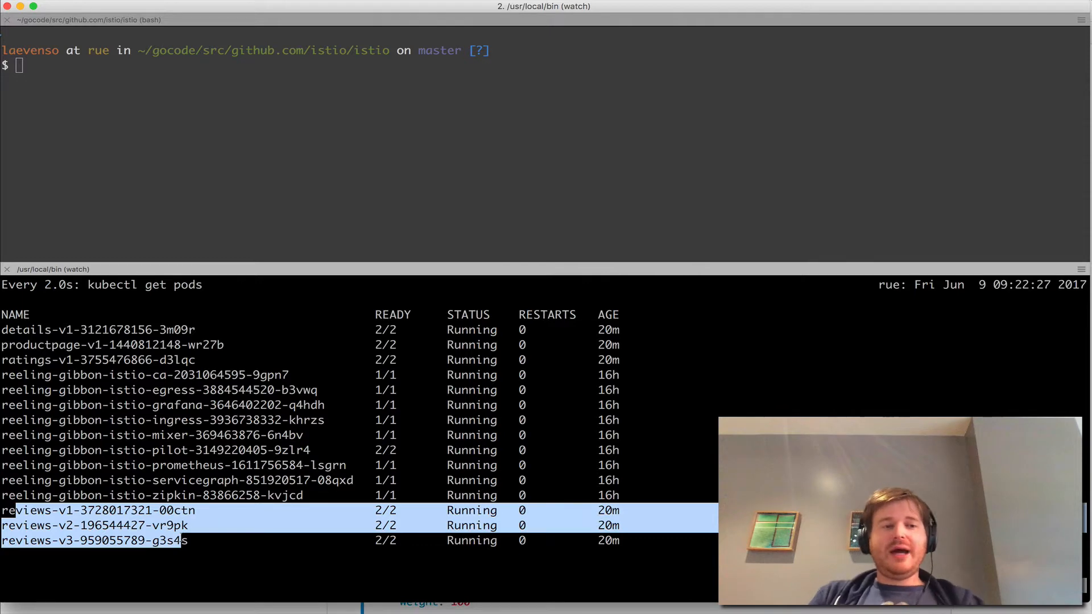
{"action": "key", "text": "super+Tab"}
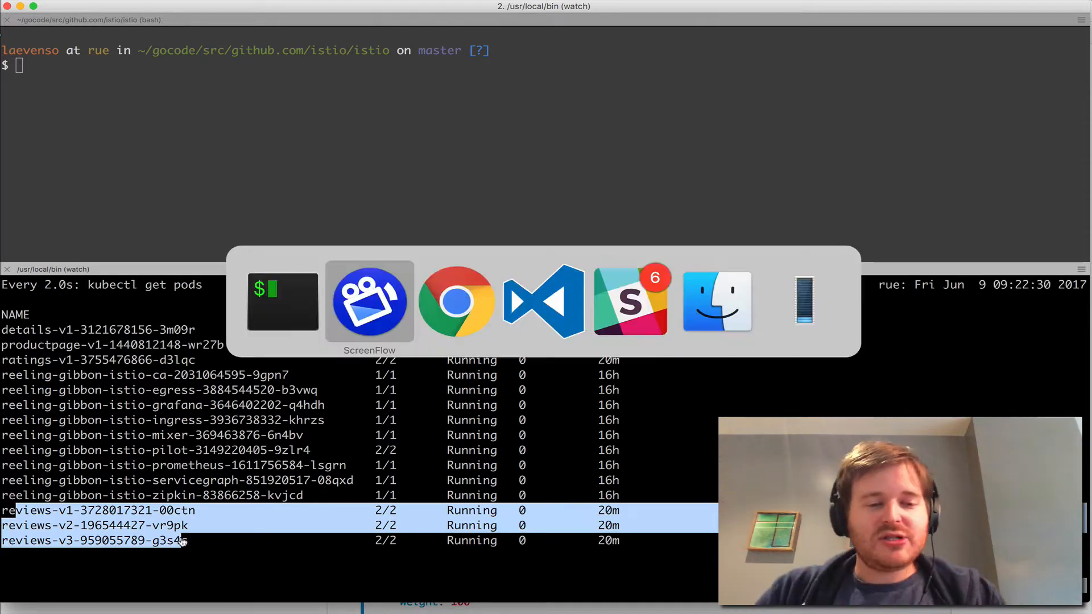
Copy the istioctl create route-rule-all-v1.yaml command from the editor and head to the terminal
{"action": "key", "text": "super+Tab"}
{"action": "key", "text": "super+Tab"}
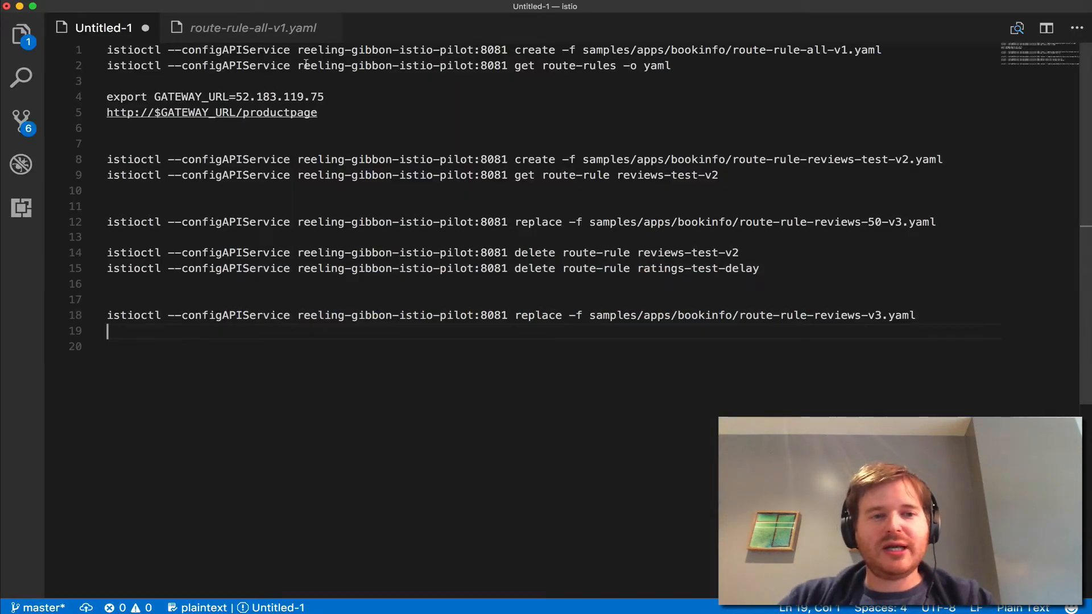
{"action": "triple_click", "coordinate": [344, 55]}
{"action": "key", "text": "super+c"}
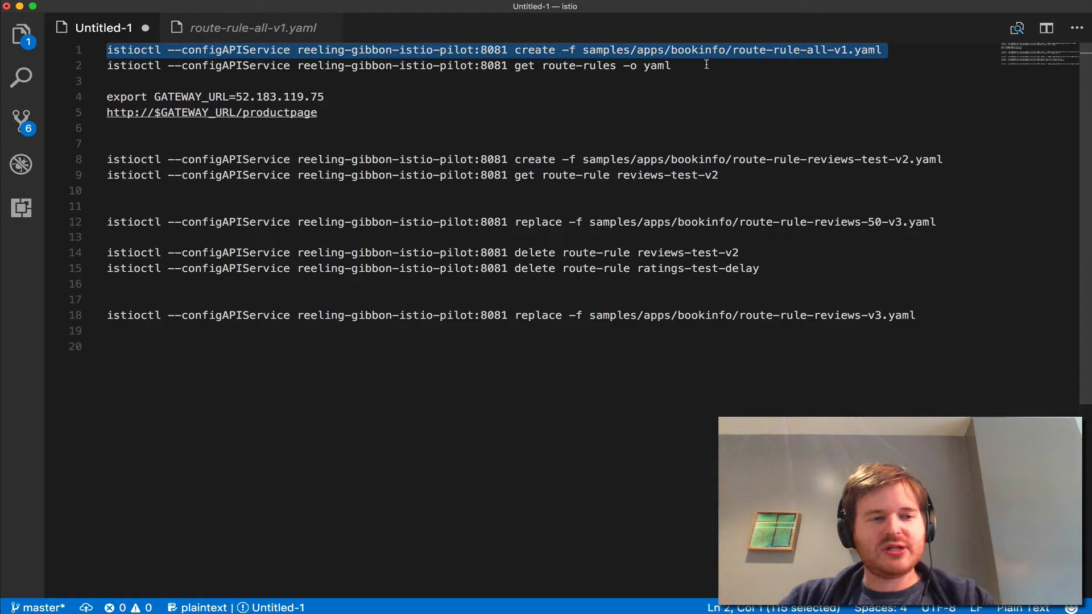
{"action": "key", "text": "super+Tab"}
Run the all-v1 create command, then list the rules with istioctl get route-rules
{"action": "key", "text": "super+v"}
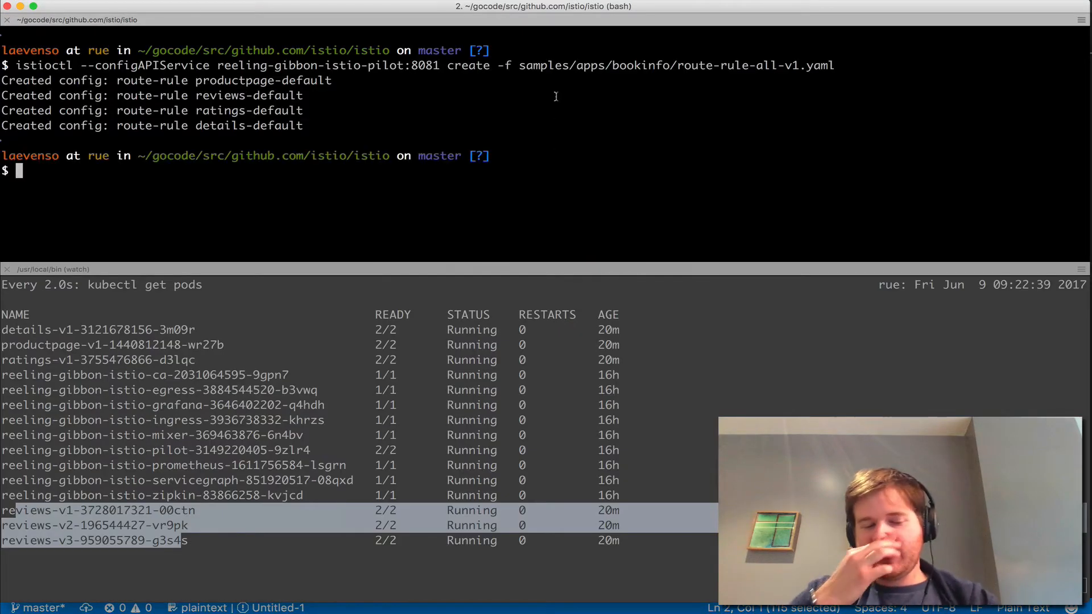
{"action": "key", "text": "Up"}
{"action": "key", "text": "ctrl+w"}
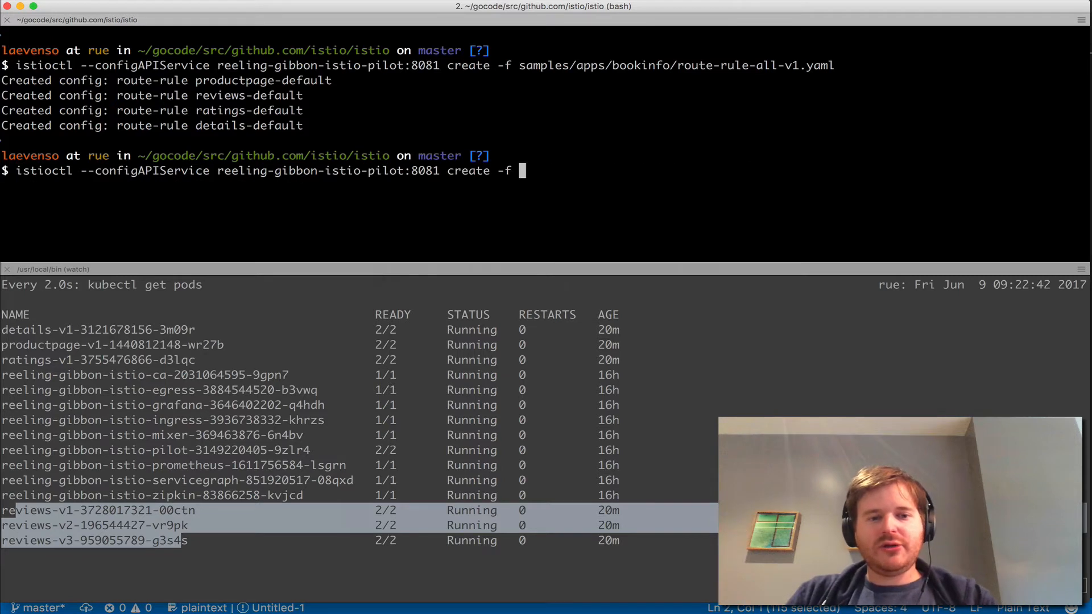
{"action": "key", "text": "ctrl+w"}
{"action": "key", "text": "ctrl+w"}
{"action": "type", "text": "get "}
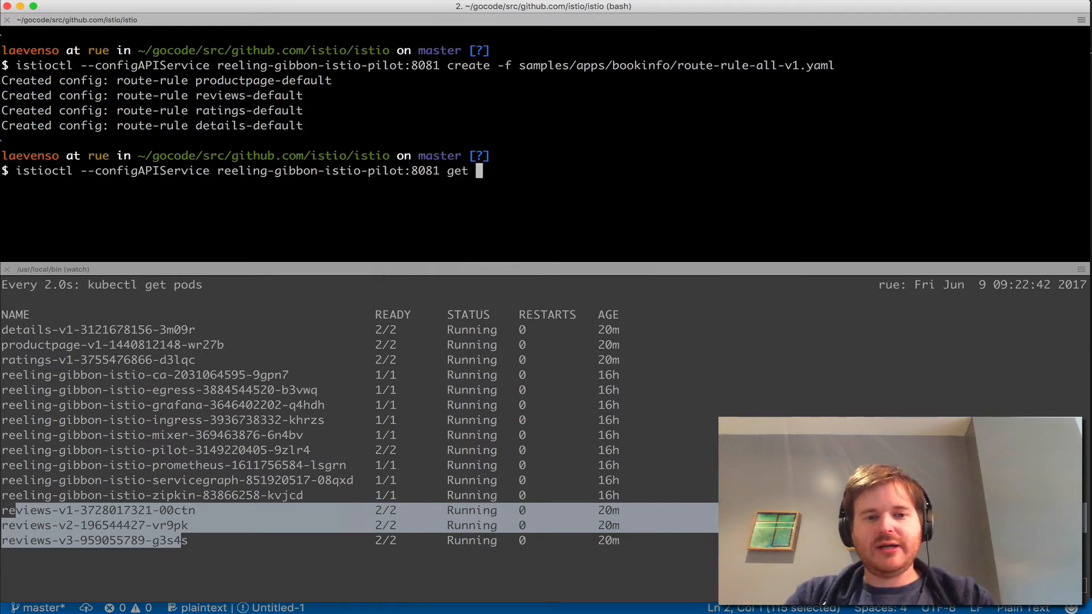
{"action": "type", "text": "route-rules"}
{"action": "key", "text": "Return"}
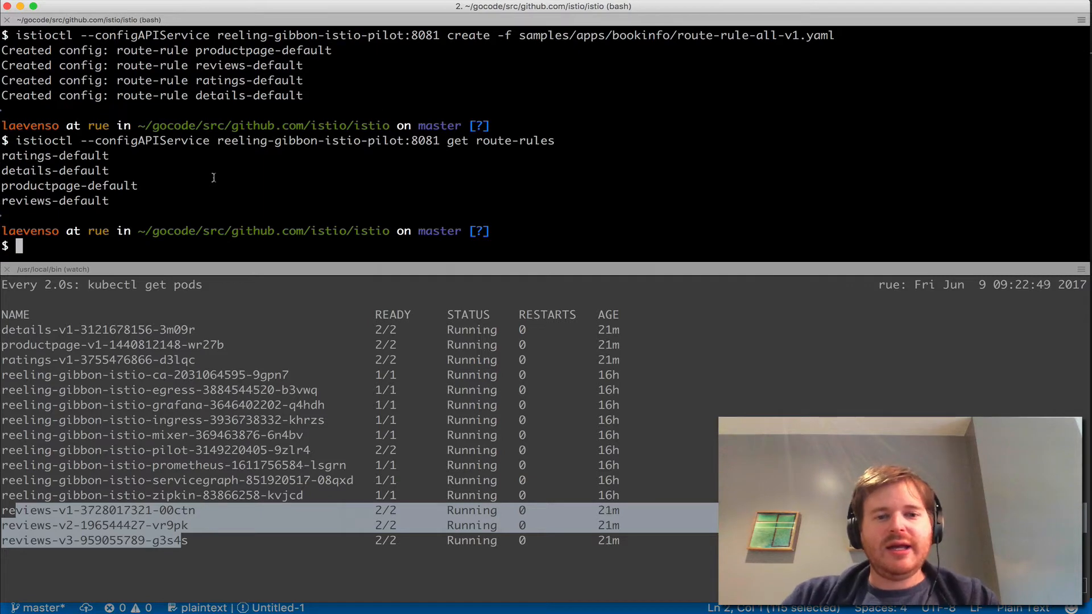
List the route rules again with -o yaml to show each routing to v1
{"action": "key", "text": "Up"}
{"action": "type", "text": "-o yaml"}
{"action": "key", "text": "Return"}
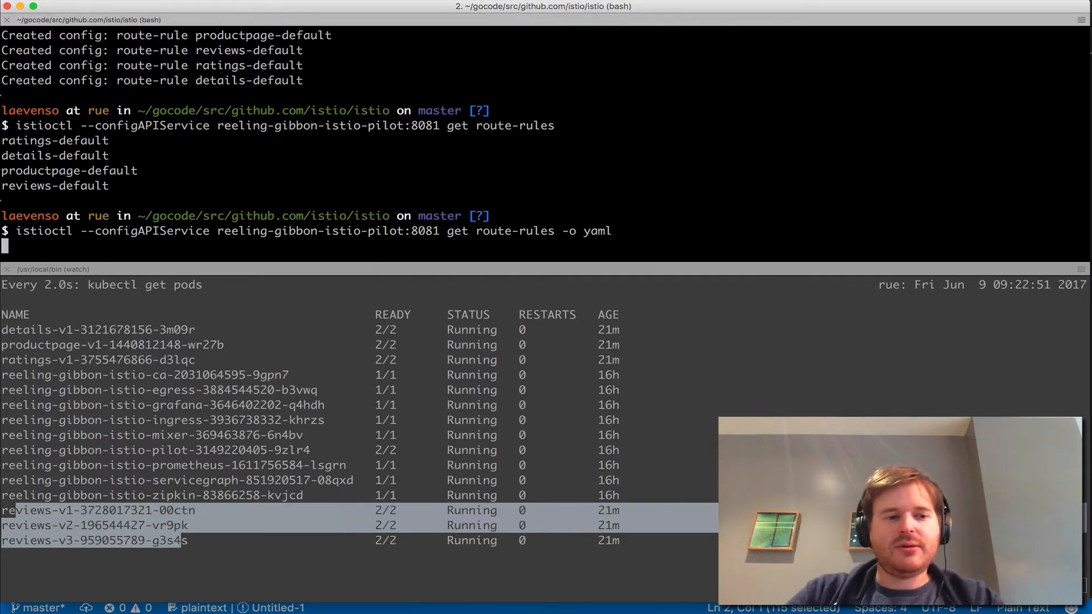
{"action": "scroll", "coordinate": [158, 132], "scroll_direction": "up", "scroll_amount": 3}
{"action": "scroll", "coordinate": [158, 133], "scroll_direction": "up", "scroll_amount": 3}
{"action": "scroll", "coordinate": [158, 133], "scroll_direction": "up", "scroll_amount": 3}
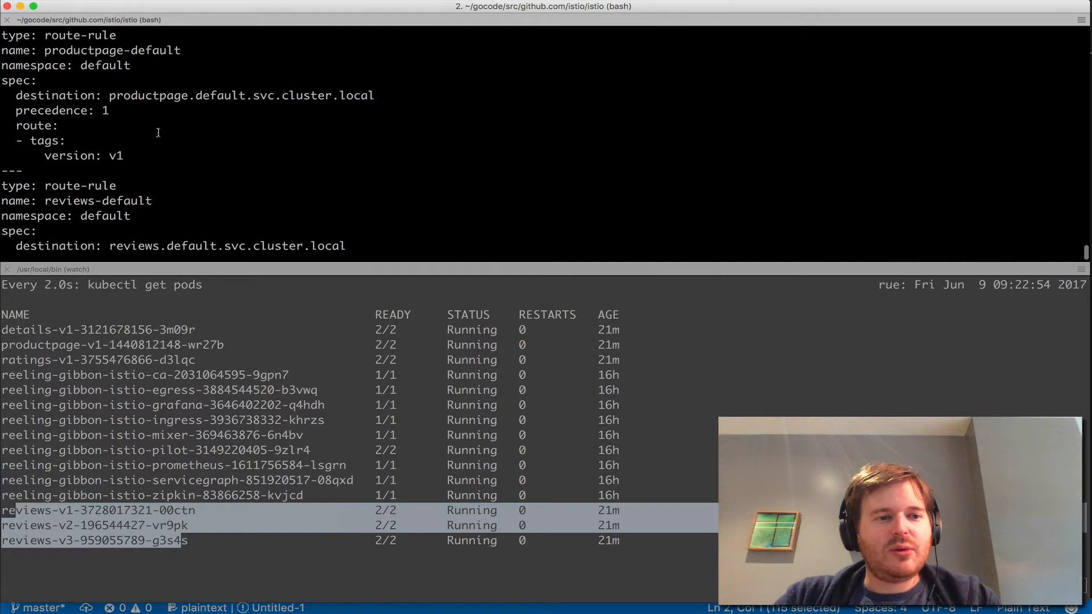
{"action": "scroll", "coordinate": [158, 132], "scroll_direction": "up", "scroll_amount": 3}
{"action": "scroll", "coordinate": [158, 133], "scroll_direction": "down", "scroll_amount": 1}
{"action": "scroll", "coordinate": [158, 132], "scroll_direction": "down", "scroll_amount": 2}
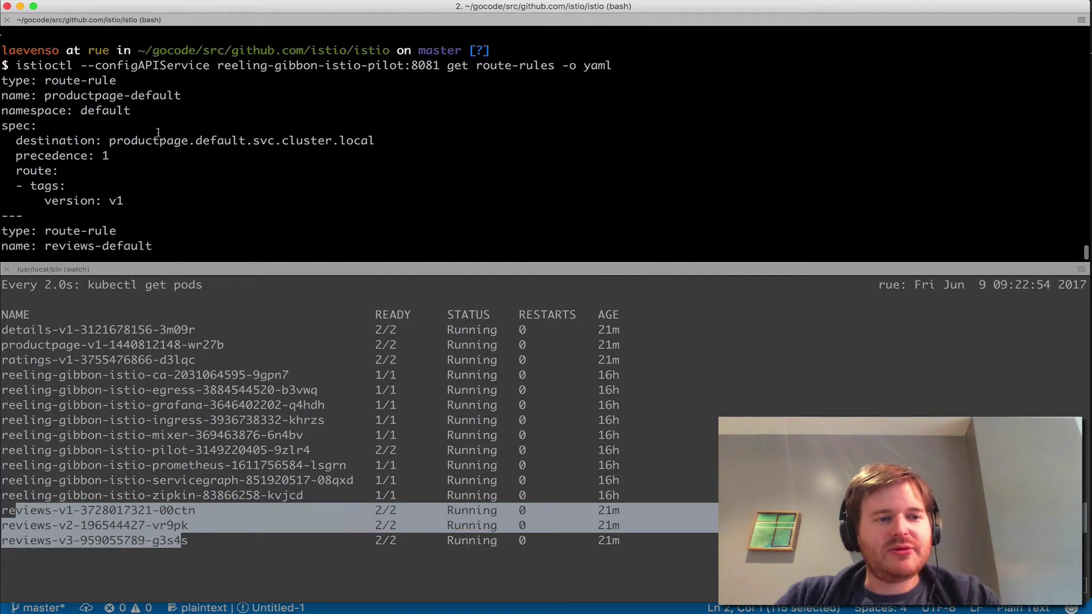
{"action": "double_click", "coordinate": [74, 64]}
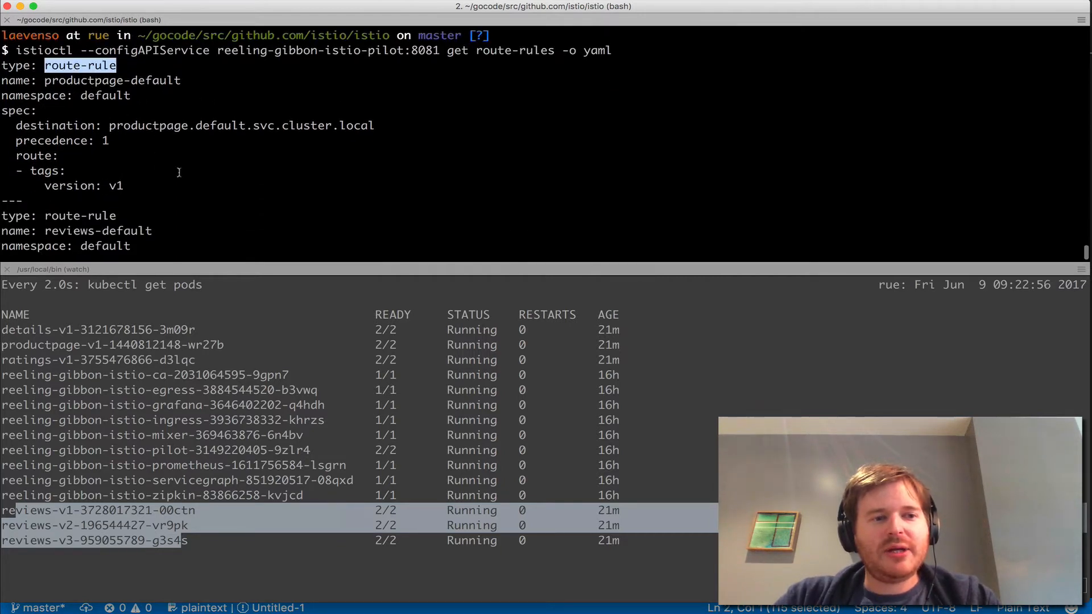
{"action": "triple_click", "coordinate": [140, 125]}
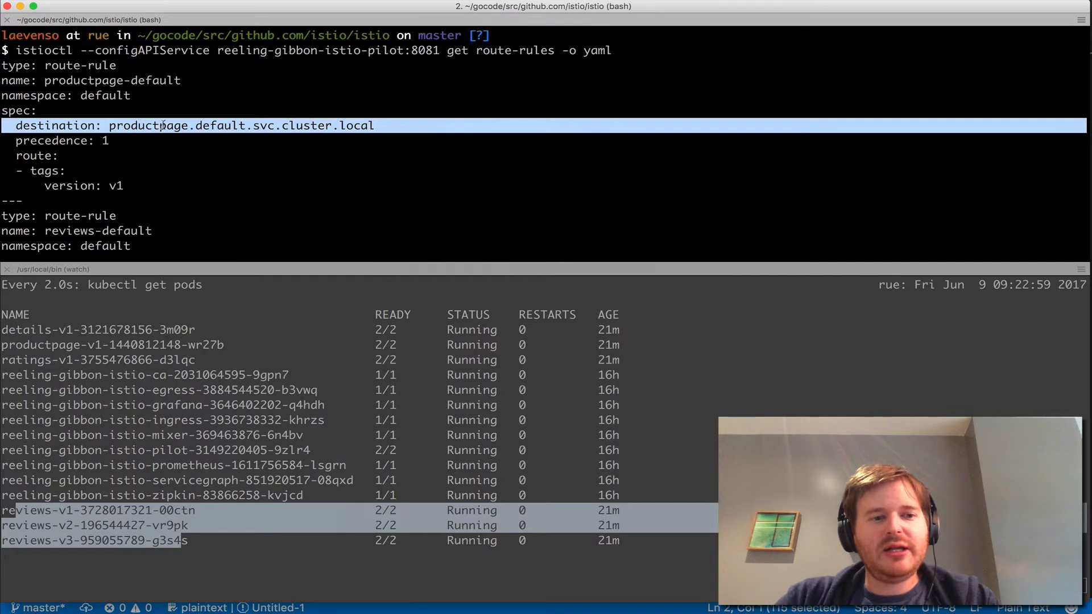
{"action": "double_click", "coordinate": [163, 126]}
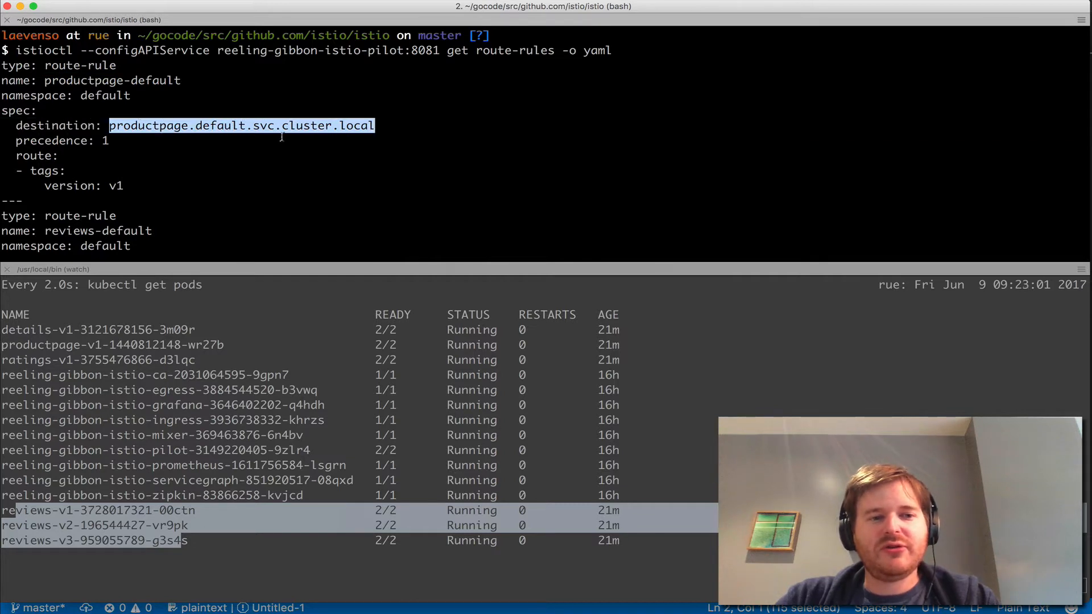
{"action": "scroll", "coordinate": [358, 143], "scroll_direction": "down", "scroll_amount": 1}
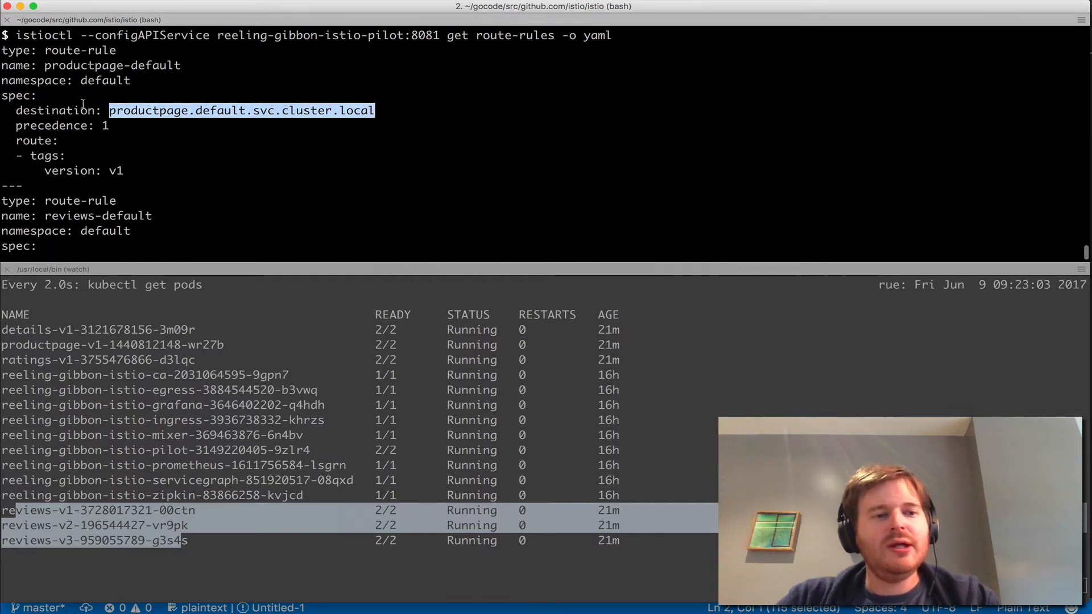
{"action": "triple_click", "coordinate": [82, 125]}
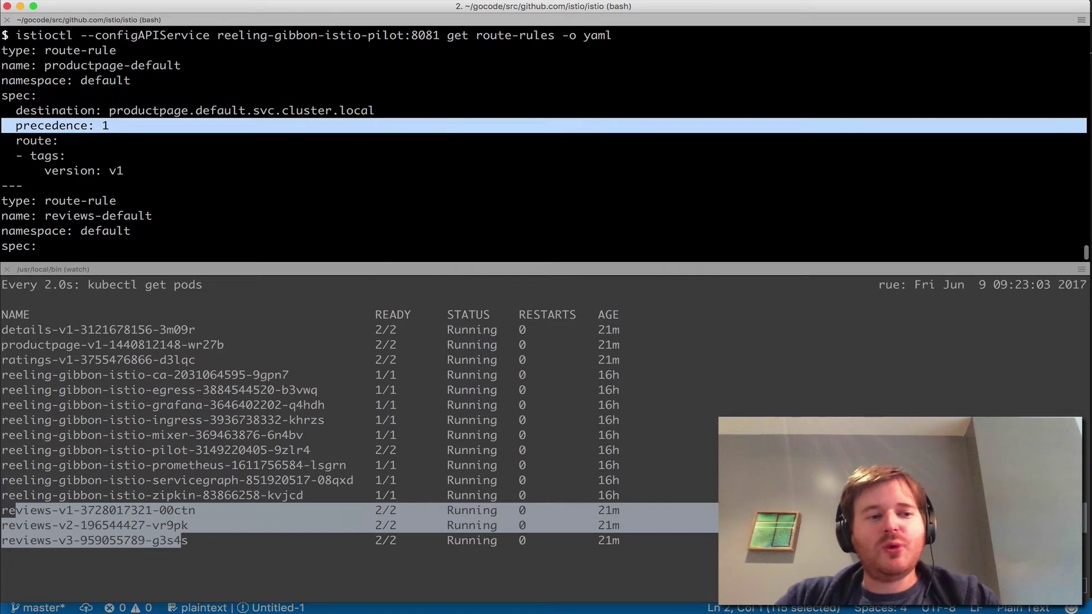
{"action": "double_click", "coordinate": [36, 141]}
{"action": "left_click", "coordinate": [55, 156]}
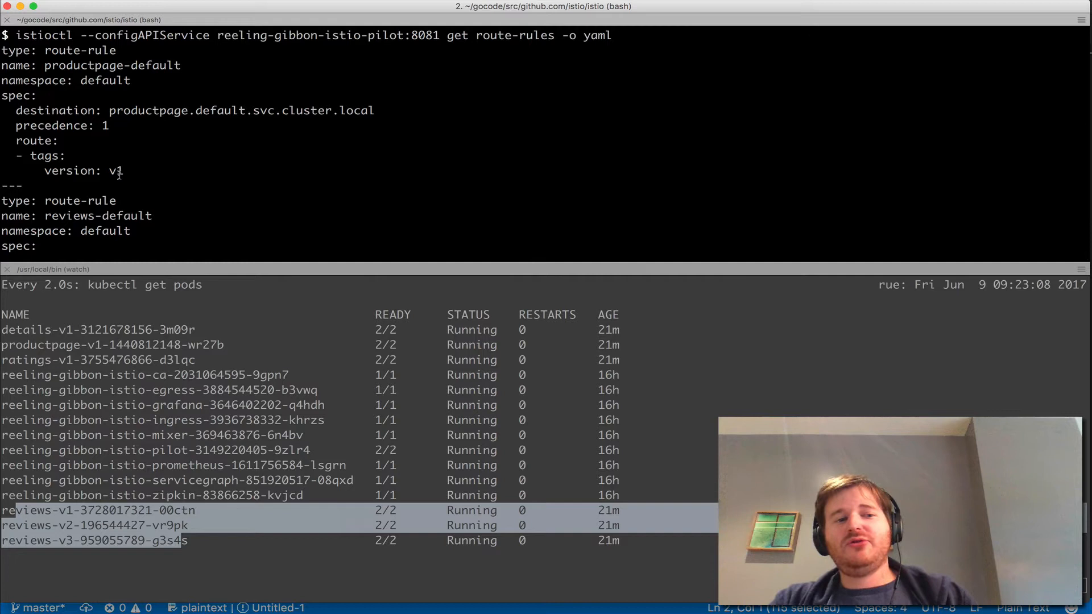
{"action": "scroll", "coordinate": [119, 172], "scroll_direction": "down", "scroll_amount": 2}
{"action": "scroll", "coordinate": [124, 171], "scroll_direction": "down", "scroll_amount": 1}
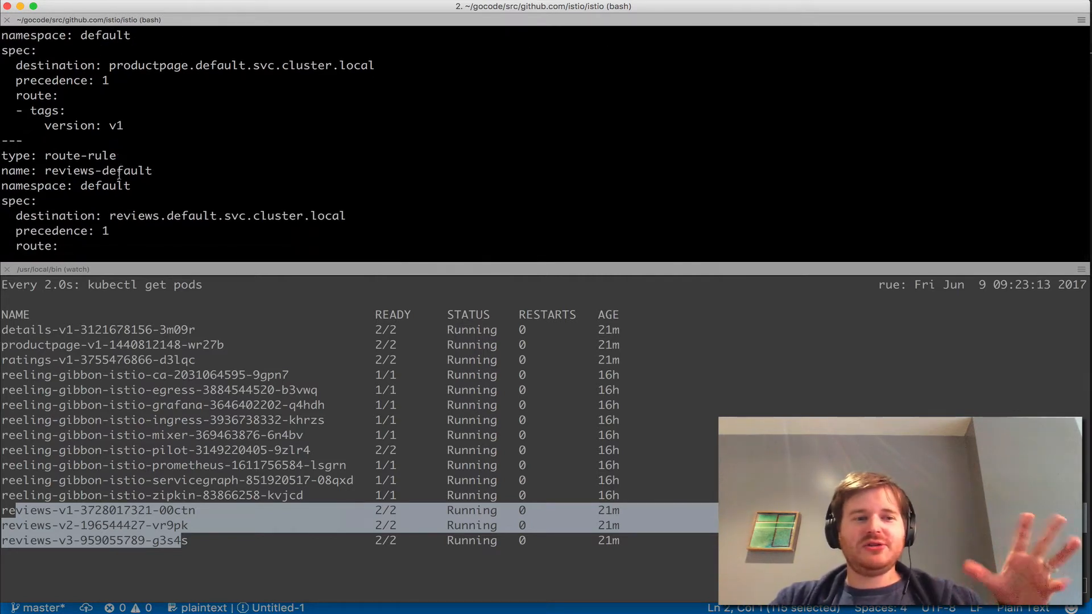
{"action": "scroll", "coordinate": [120, 171], "scroll_direction": "down", "scroll_amount": 2}
{"action": "scroll", "coordinate": [85, 120], "scroll_direction": "down", "scroll_amount": 2}
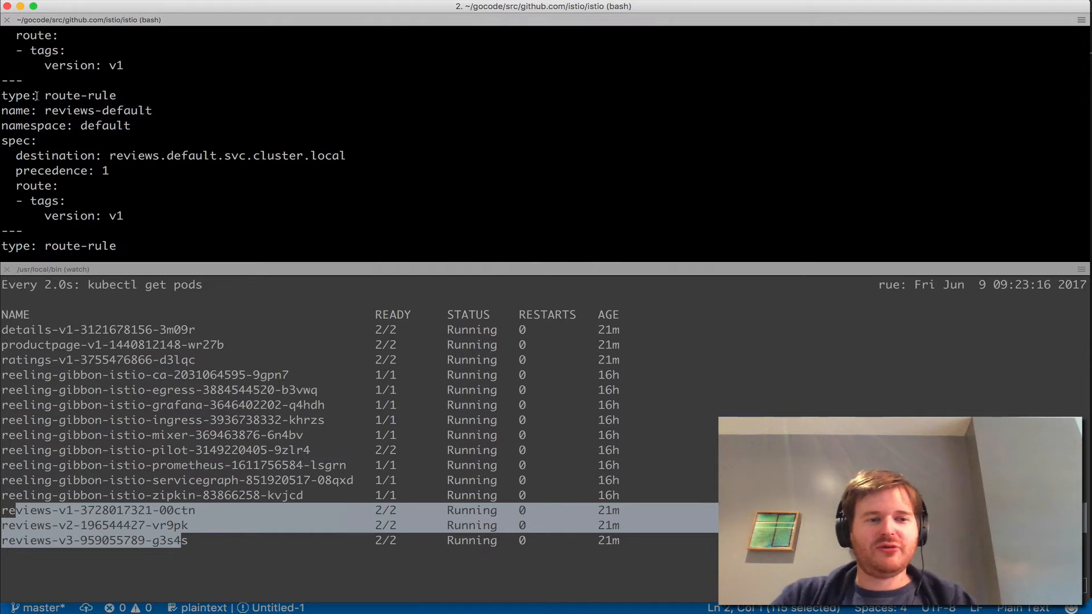
{"action": "triple_click", "coordinate": [97, 110]}
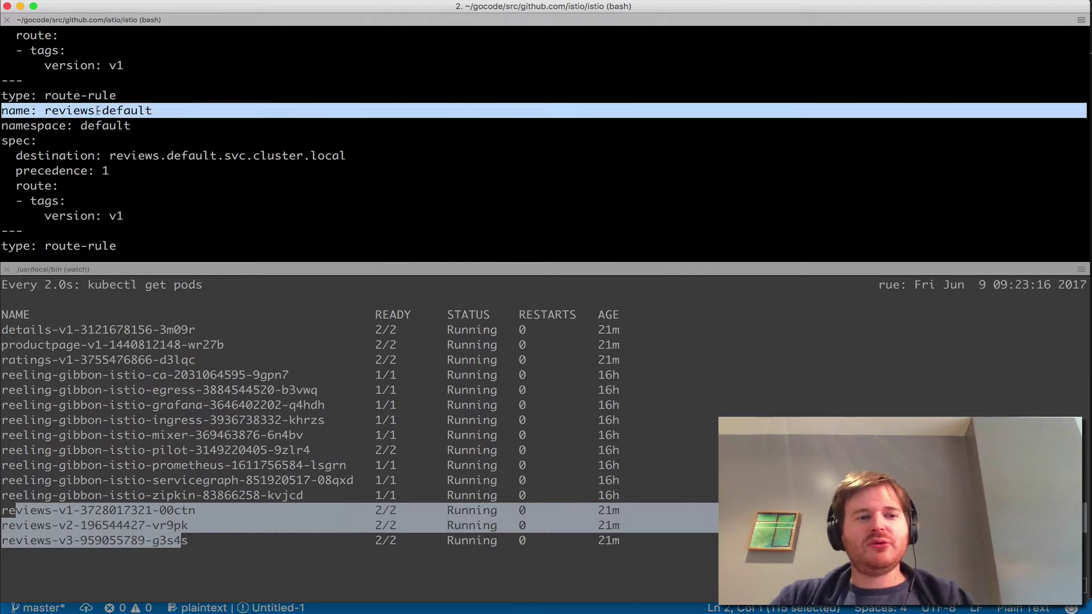
{"action": "double_click", "coordinate": [136, 155]}
{"action": "scroll", "coordinate": [114, 230], "scroll_direction": "down", "scroll_amount": 2}
{"action": "scroll", "coordinate": [113, 230], "scroll_direction": "down", "scroll_amount": 2}
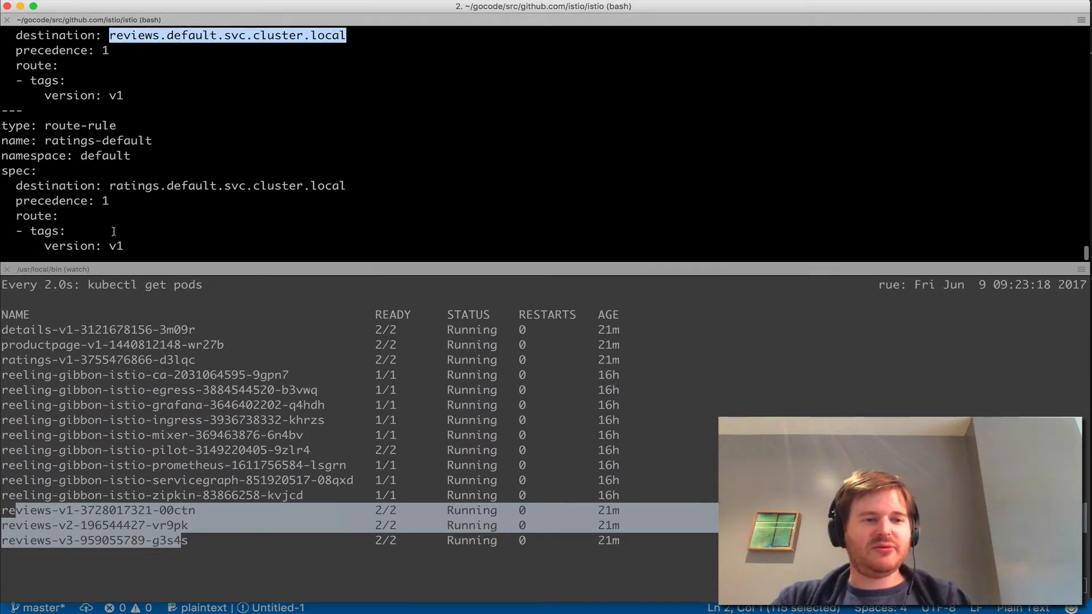
{"action": "triple_click", "coordinate": [138, 185]}
{"action": "scroll", "coordinate": [137, 185], "scroll_direction": "down", "scroll_amount": 3}
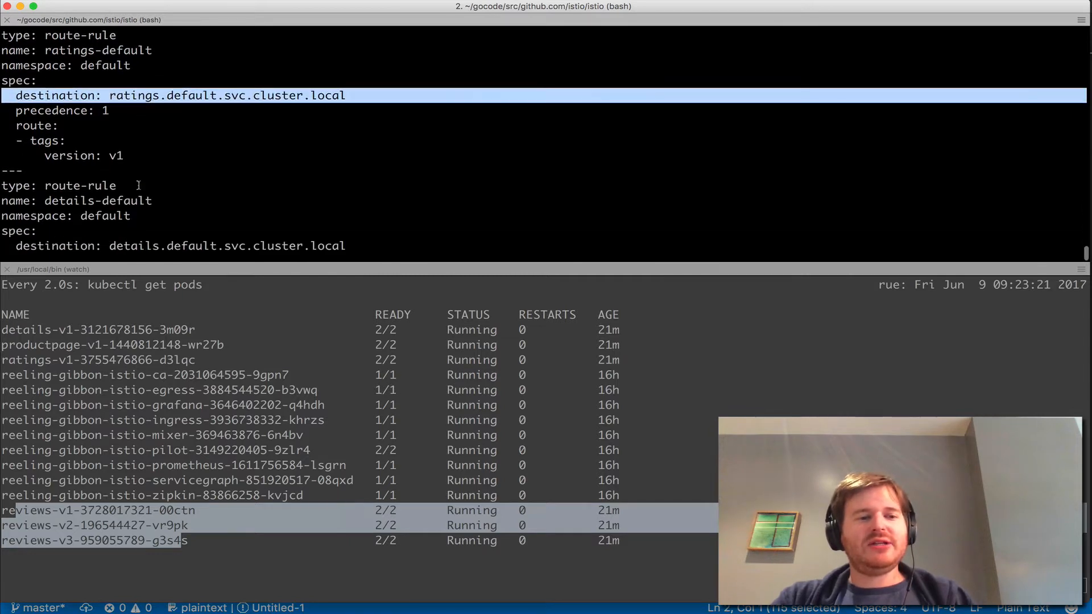
{"action": "scroll", "coordinate": [137, 159], "scroll_direction": "down", "scroll_amount": 2}
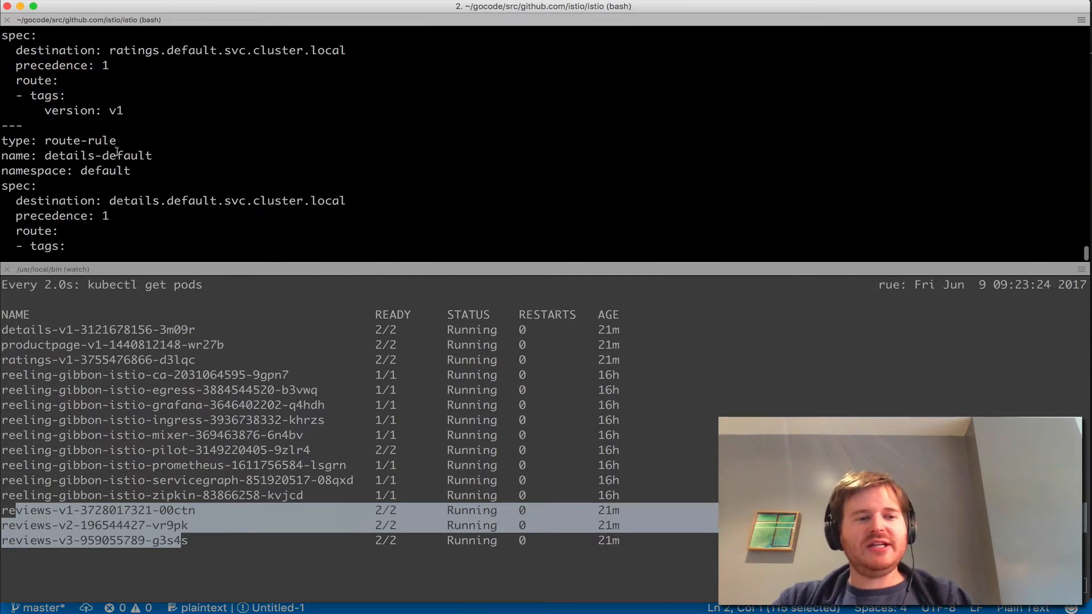
{"action": "double_click", "coordinate": [116, 154]}
{"action": "scroll", "coordinate": [116, 150], "scroll_direction": "down", "scroll_amount": 3}
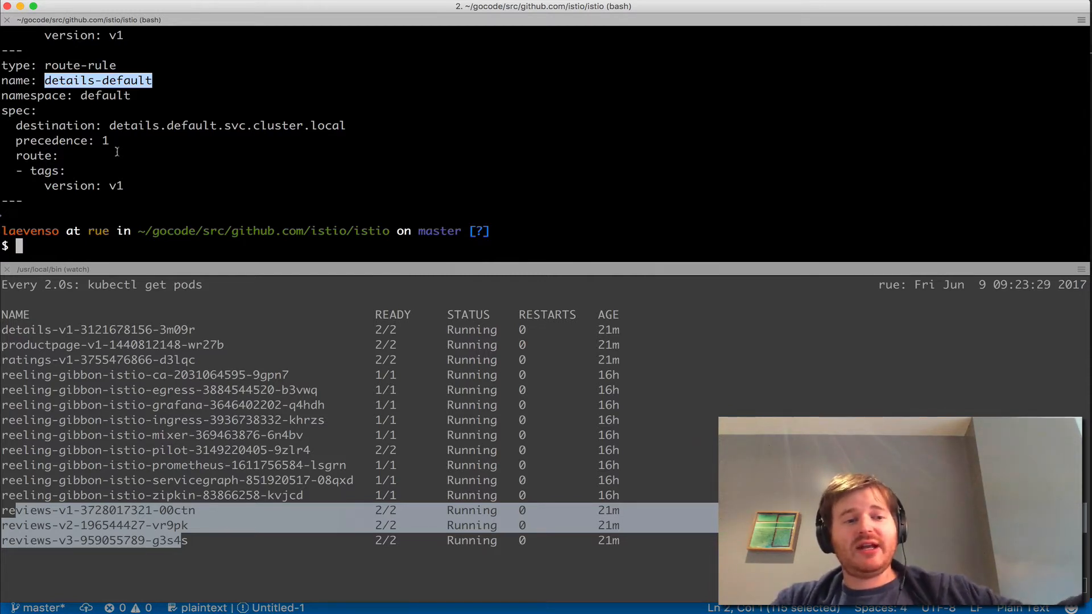
{"action": "key", "text": "super+Tab"}
{"action": "key", "text": "super+Tab"}
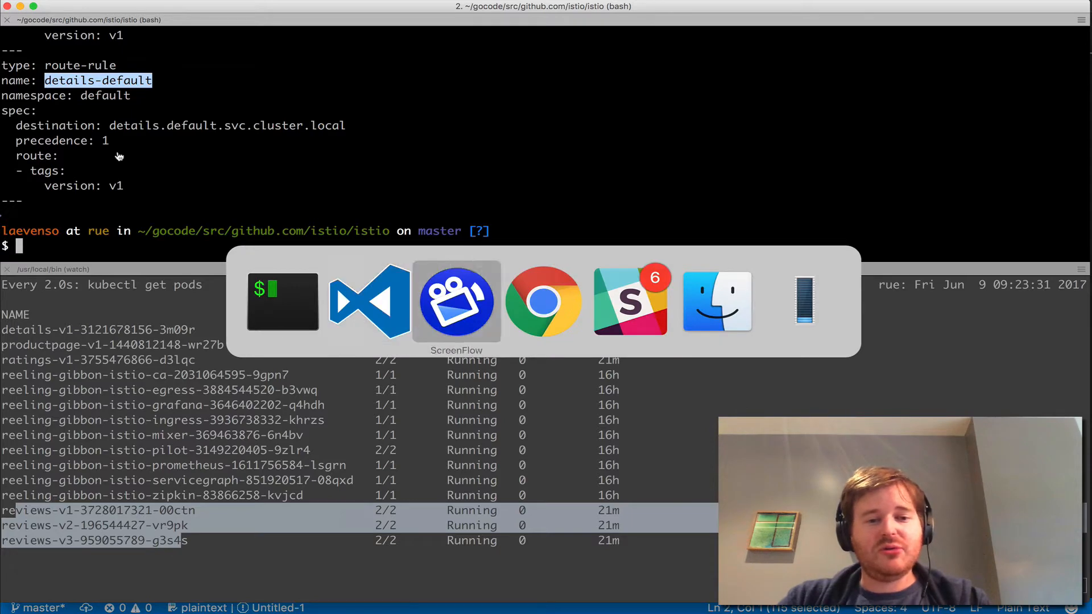
{"action": "key", "text": "super+Tab"}
{"action": "left_click", "coordinate": [247, 12]}
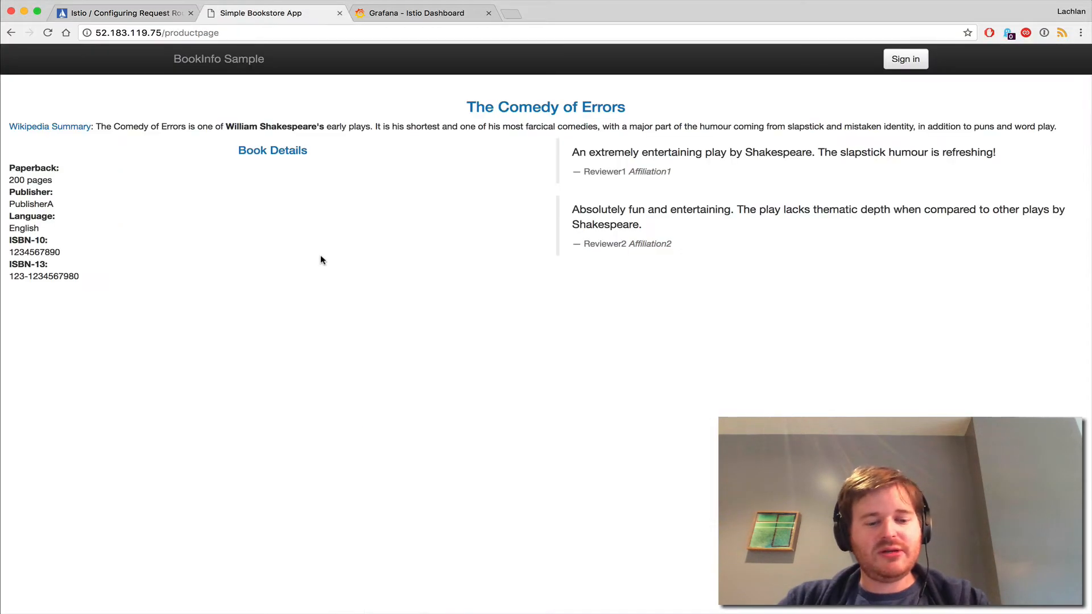
{"action": "key", "text": "super+r"}
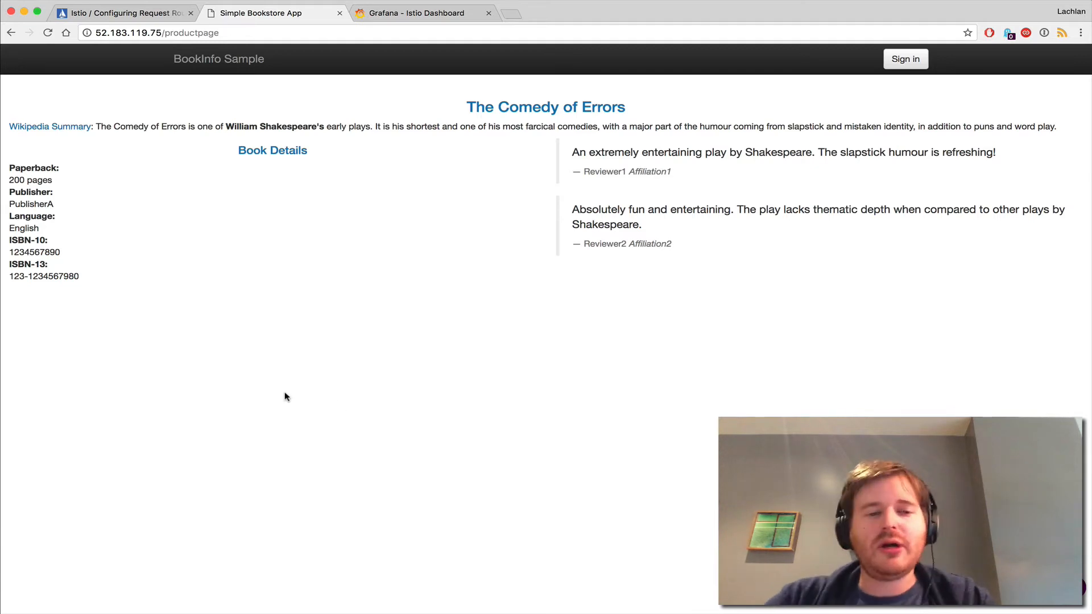
{"action": "key", "text": "super+Tab"}
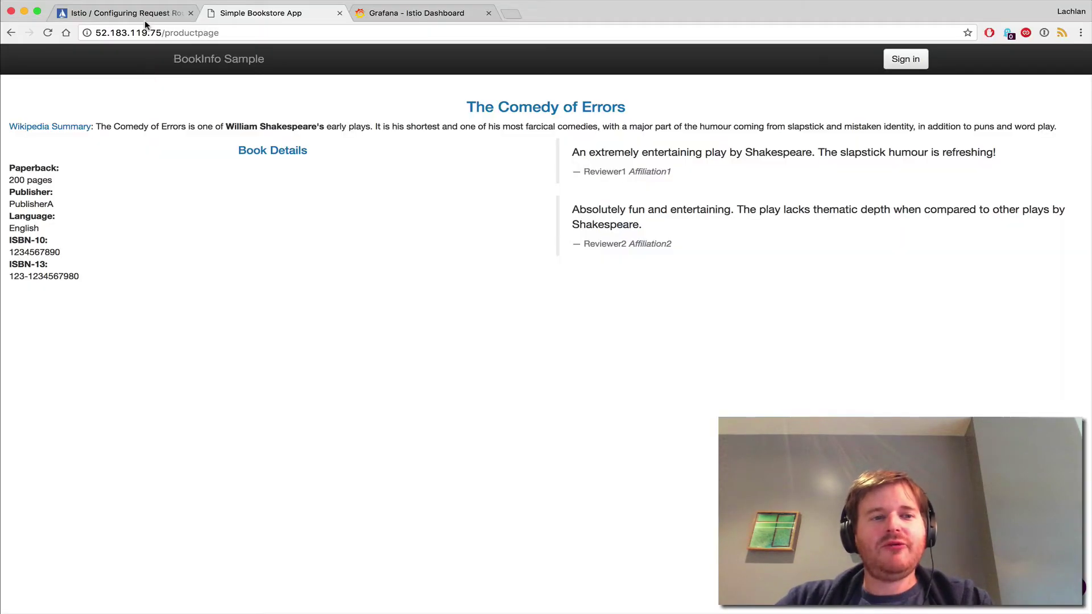
{"action": "left_click", "coordinate": [144, 18]}
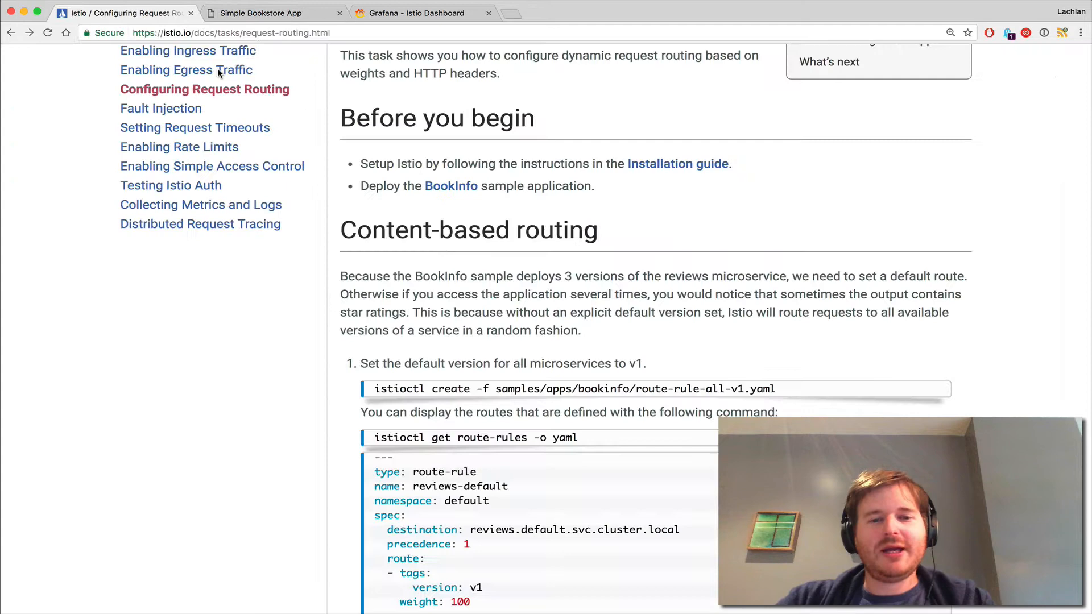
{"action": "left_click", "coordinate": [276, 19]}
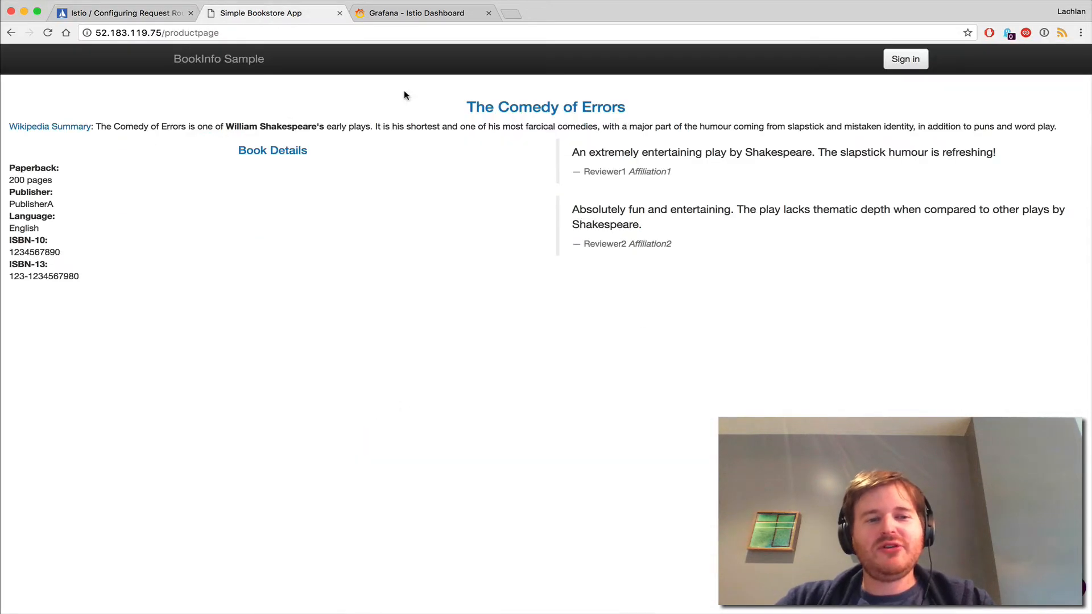
{"action": "key", "text": "super+r"}
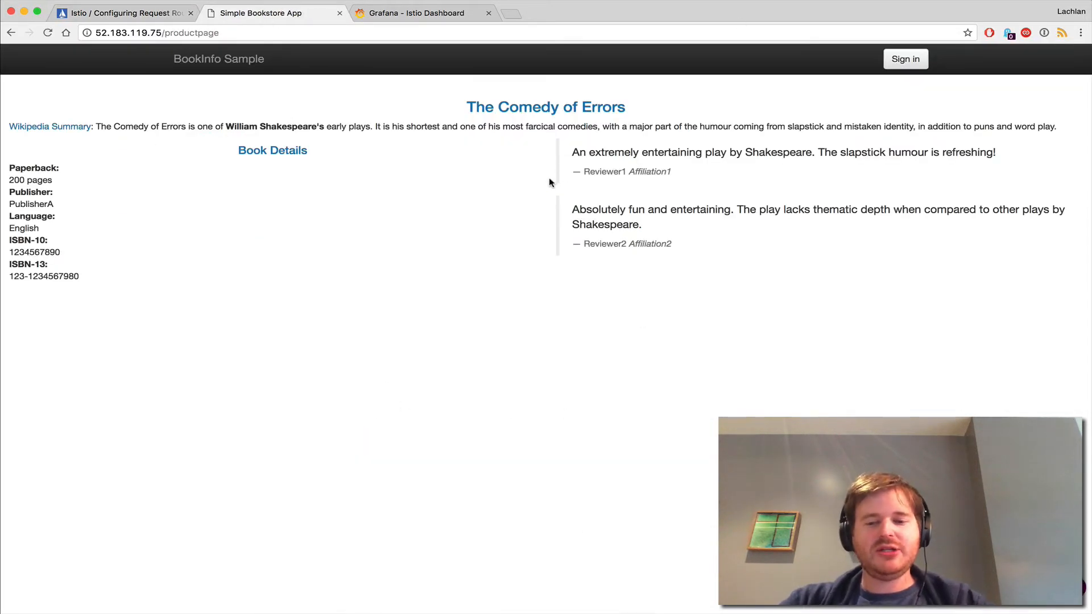
{"action": "key", "text": "super+r"}
{"action": "key", "text": "super+r"}
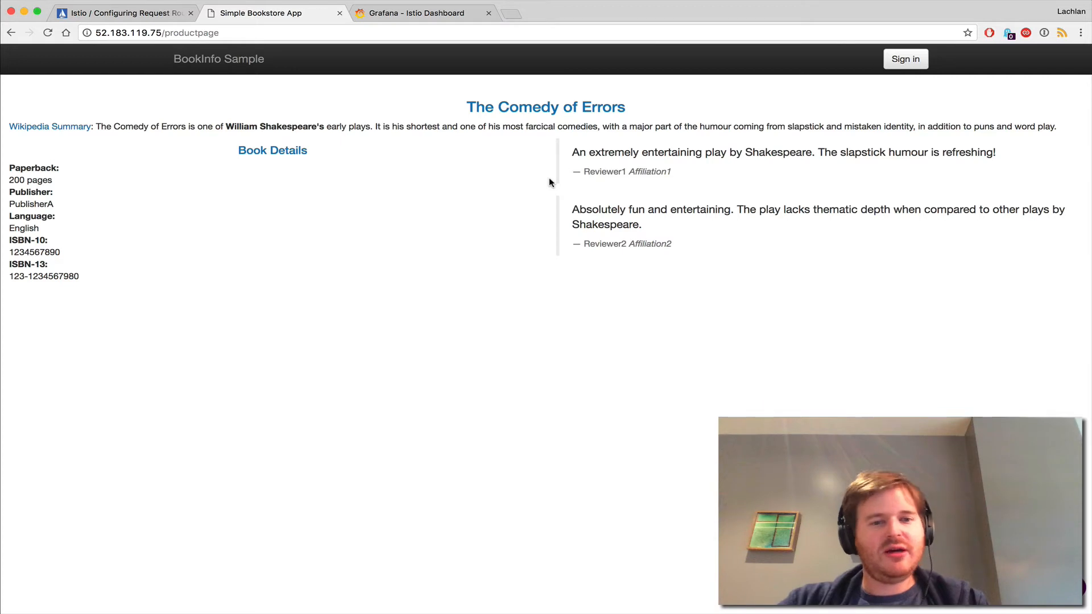
{"action": "key", "text": "super+r"}
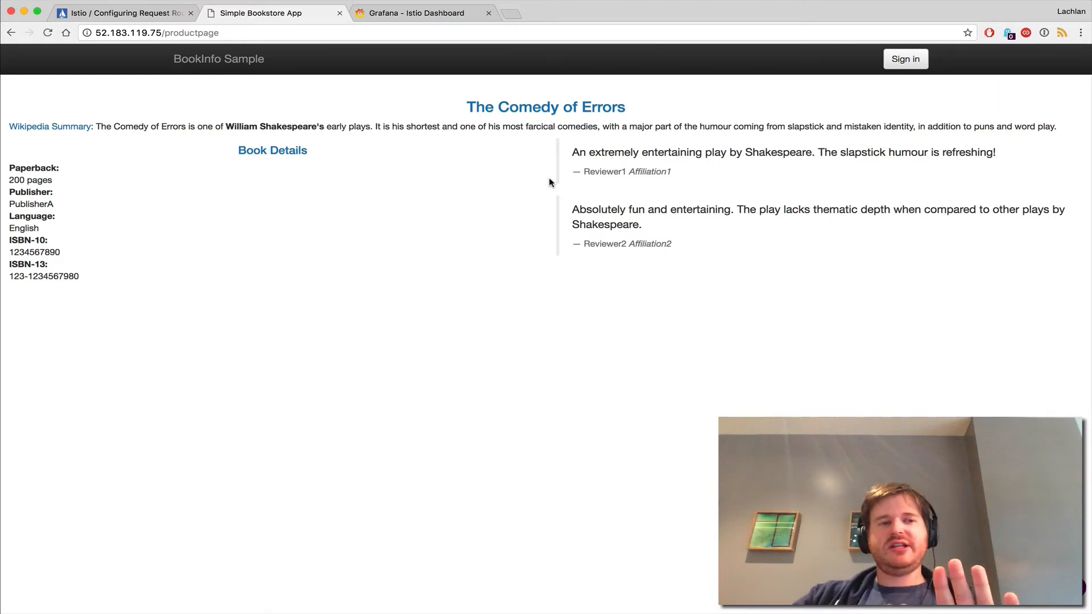
{"action": "key", "text": "super+r"}
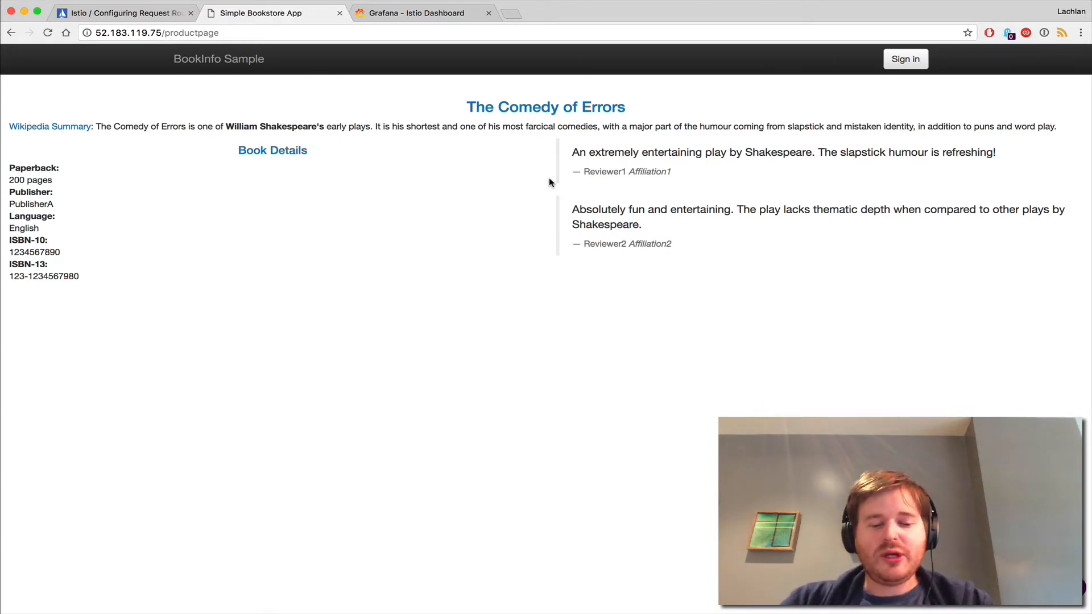
{"action": "key", "text": "super+r"}
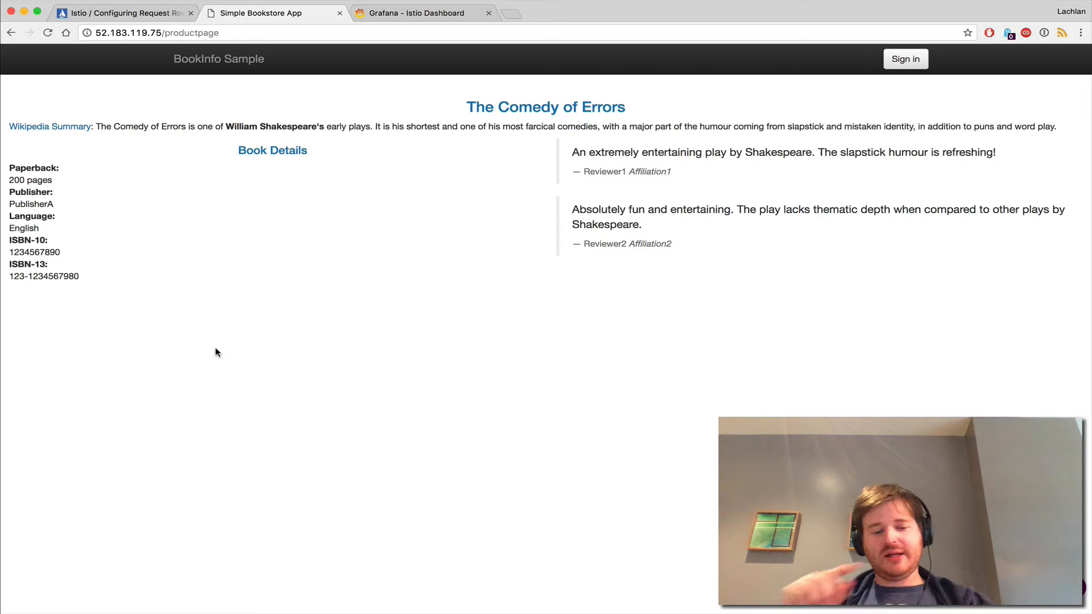
{"action": "key", "text": "super+Tab"}
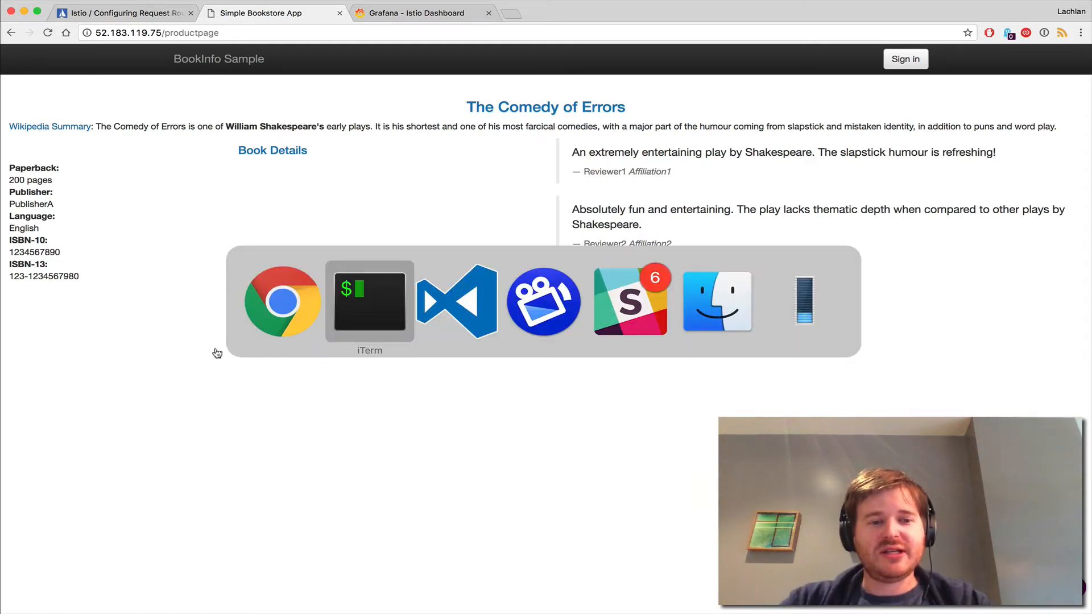
{"action": "key", "text": "super+Tab"}
{"action": "key", "text": "super+Tab"}
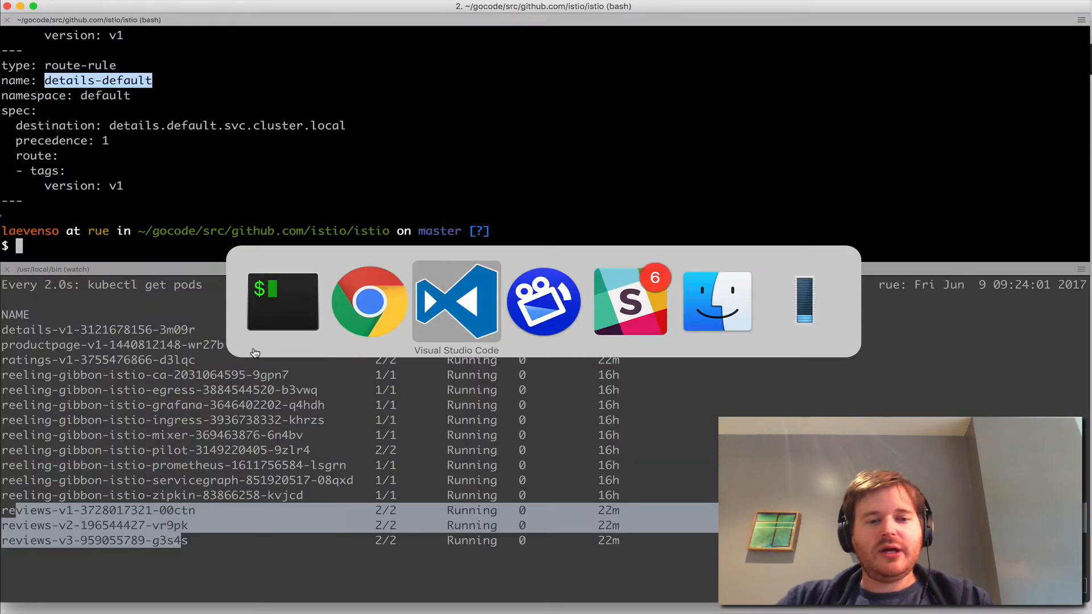
{"action": "scroll", "coordinate": [435, 108], "scroll_direction": "down", "scroll_amount": 5}
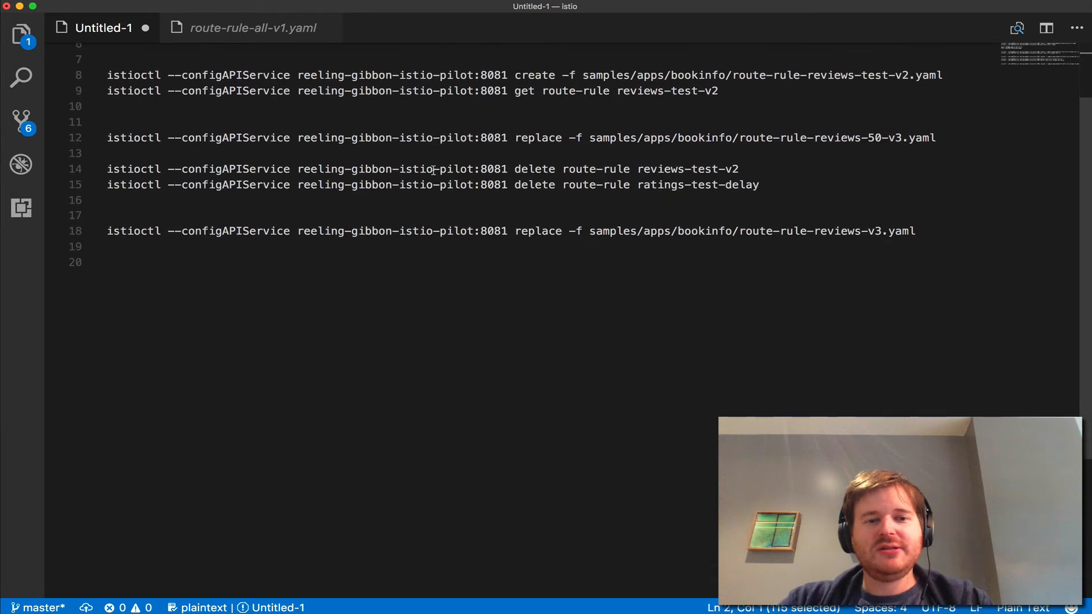
{"action": "scroll", "coordinate": [435, 170], "scroll_direction": "up", "scroll_amount": 5}
Select the istioctl create command for route-rule-reviews-test-v2.yaml and copy it to the terminal
{"action": "left_click_drag", "start_coordinate": [108, 81], "coordinate": [319, 119]}
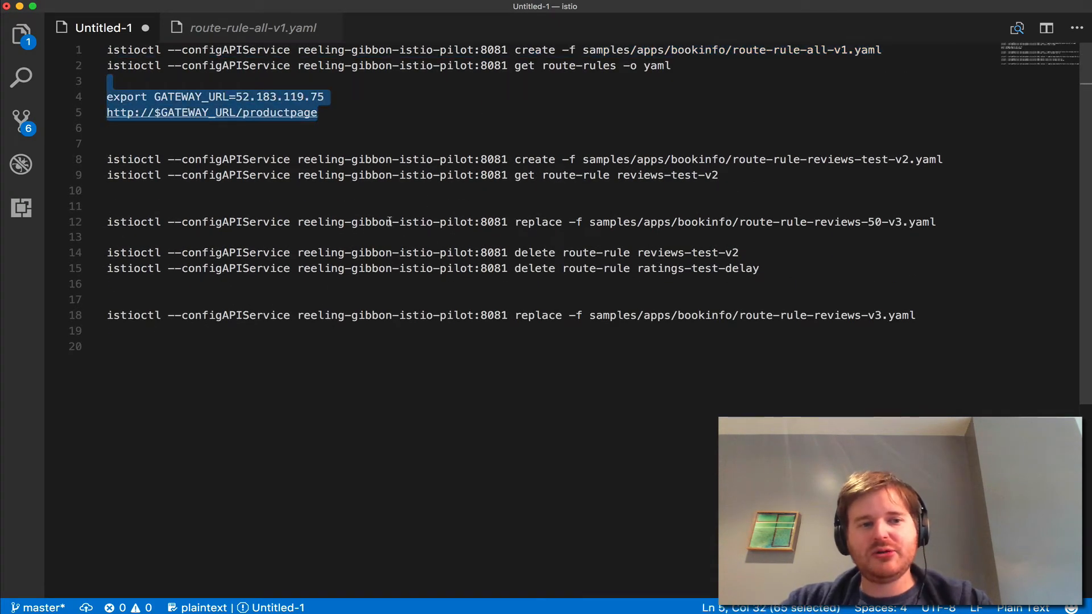
{"action": "left_click", "coordinate": [362, 206]}
{"action": "left_click", "coordinate": [373, 158]}
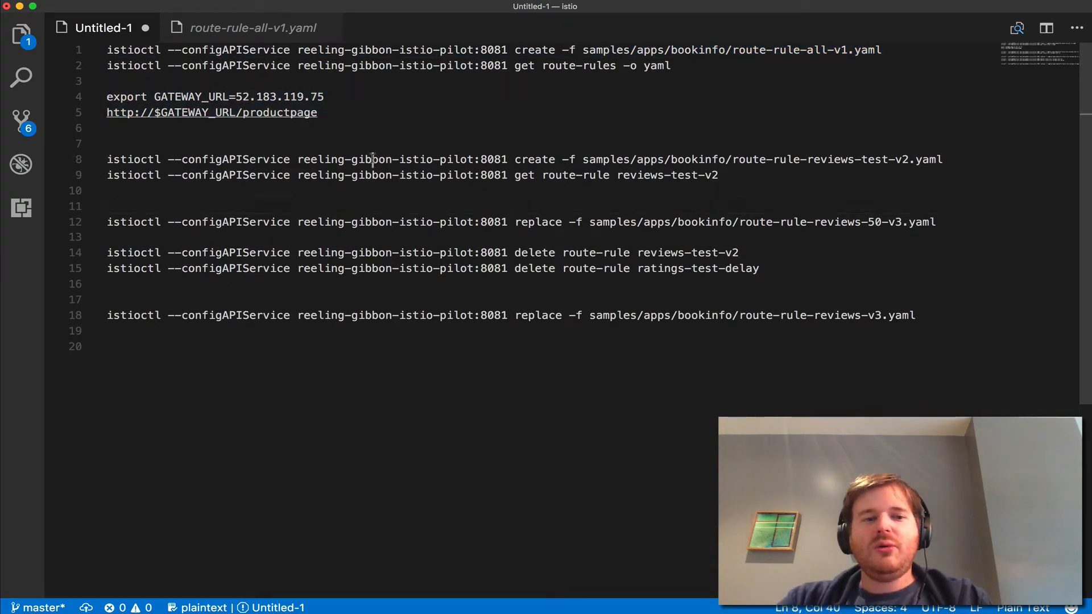
{"action": "triple_click", "coordinate": [373, 159]}
{"action": "key", "text": "super+c"}
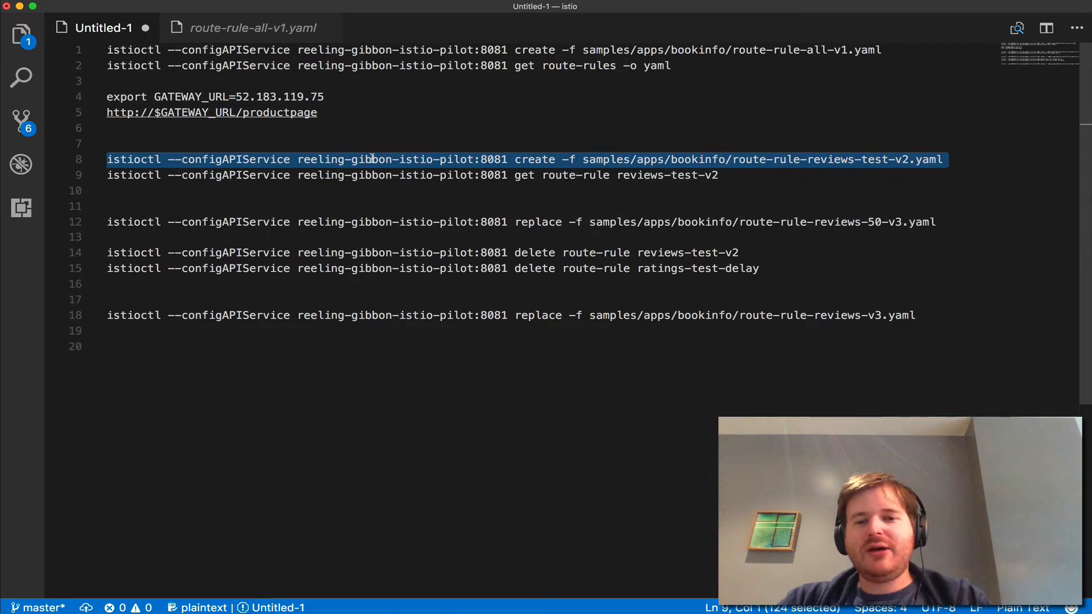
{"action": "key", "text": "super+Tab"}
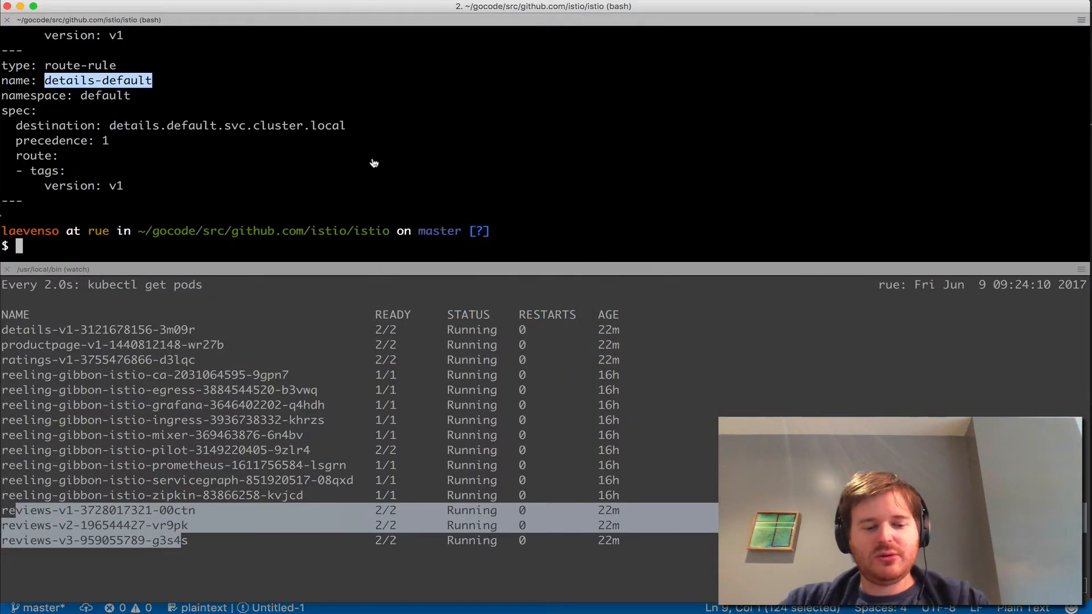
Run the create command so the reviews-test-v2 rule exists, then return to the editor
{"action": "key", "text": "super+v"}
{"action": "key", "text": "Return"}
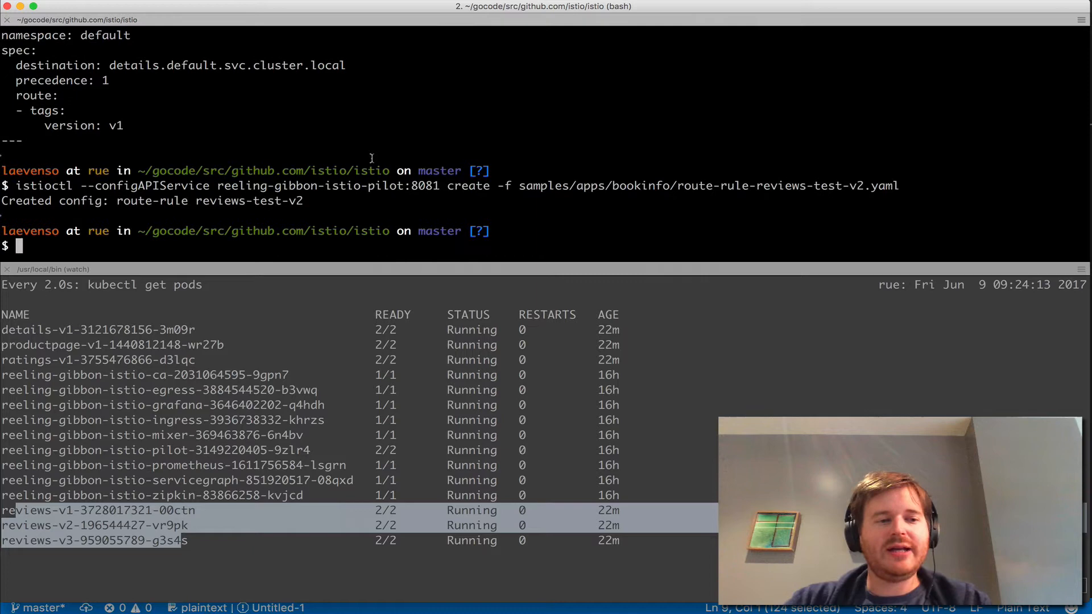
{"action": "key", "text": "super+Tab"}
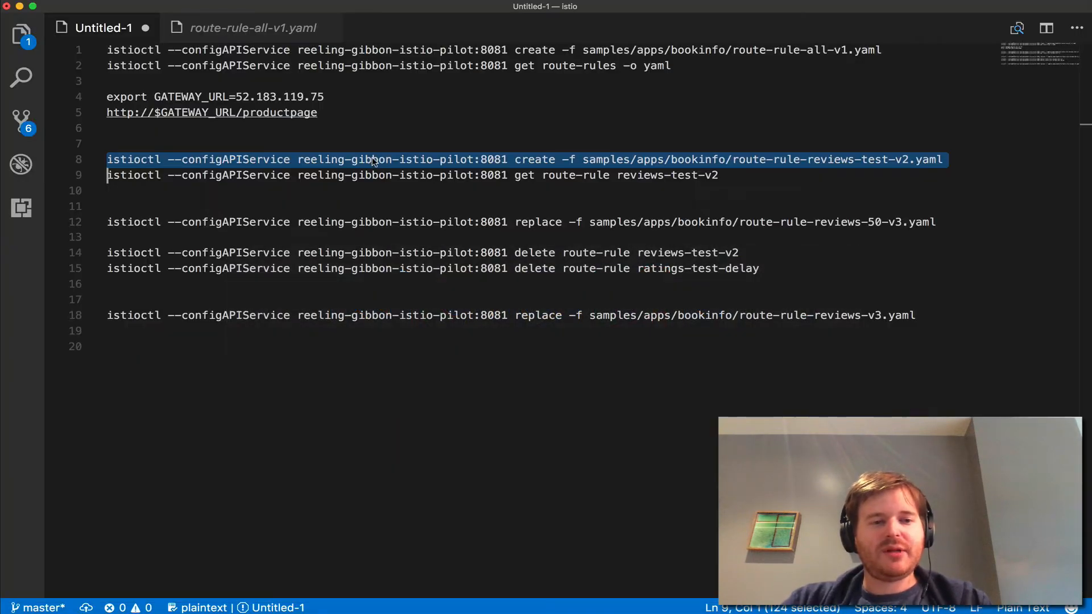
Open route-rule-reviews-test-v2.yaml from the Explorer and highlight its reviews destination and precedence 2
{"action": "left_click", "coordinate": [21, 34]}
{"action": "mouse_move", "coordinate": [204, 341]}
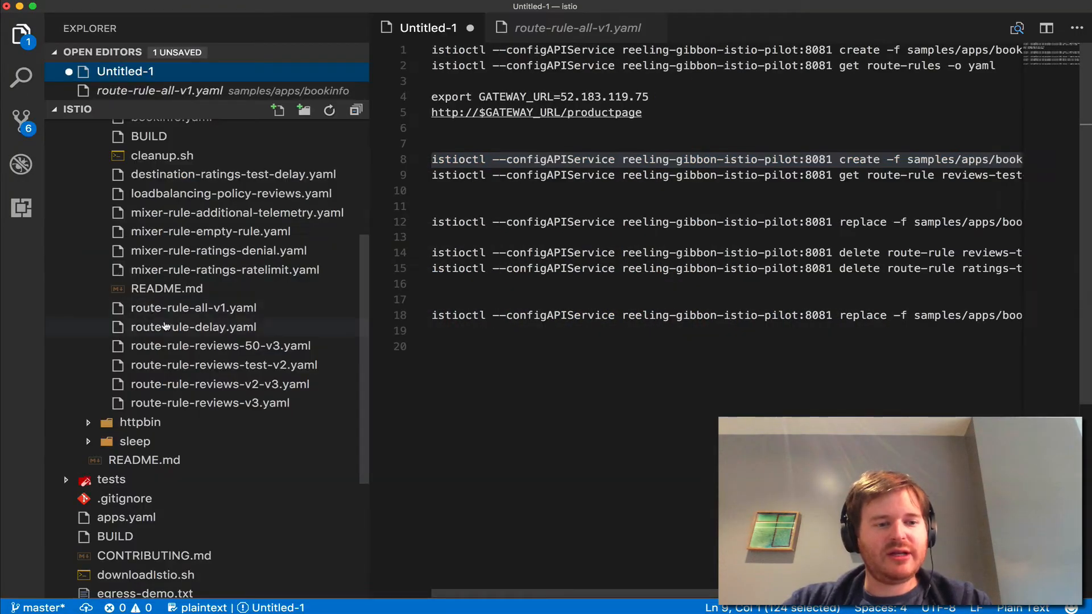
{"action": "left_click", "coordinate": [224, 366]}
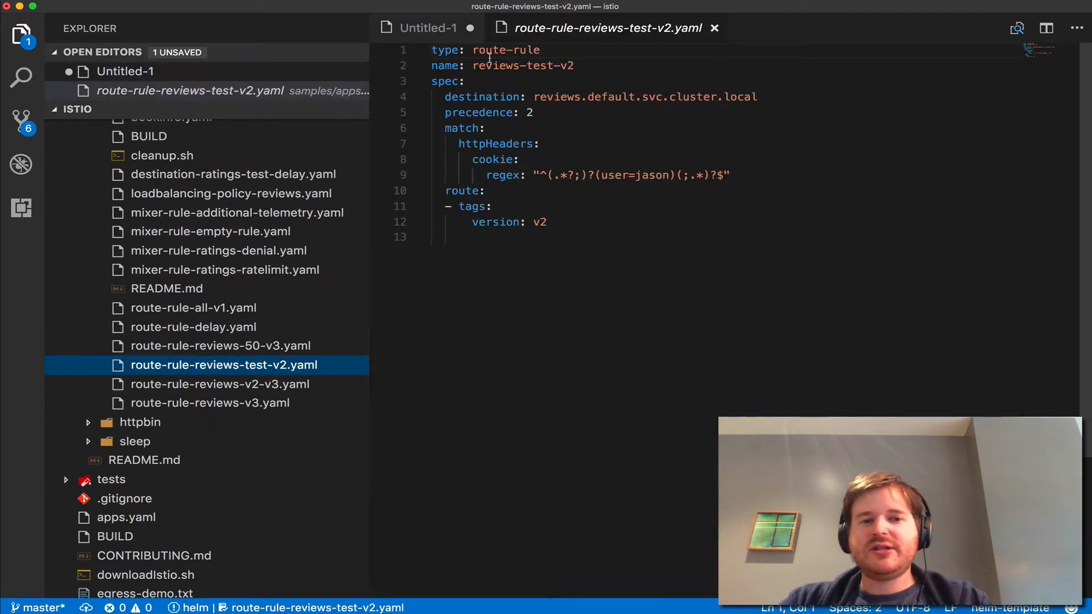
{"action": "triple_click", "coordinate": [563, 97]}
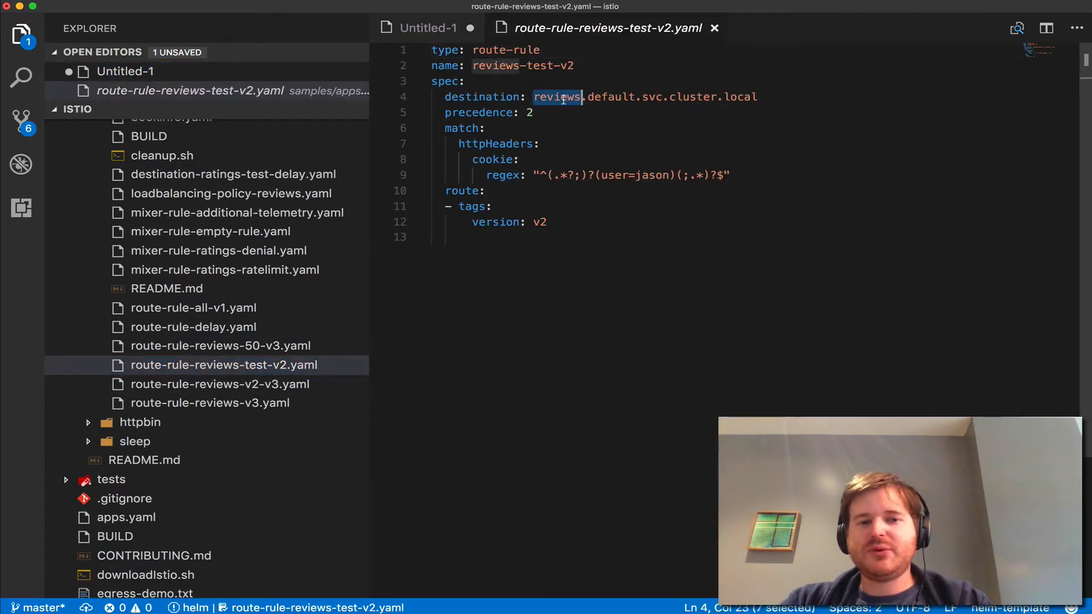
{"action": "triple_click", "coordinate": [500, 112]}
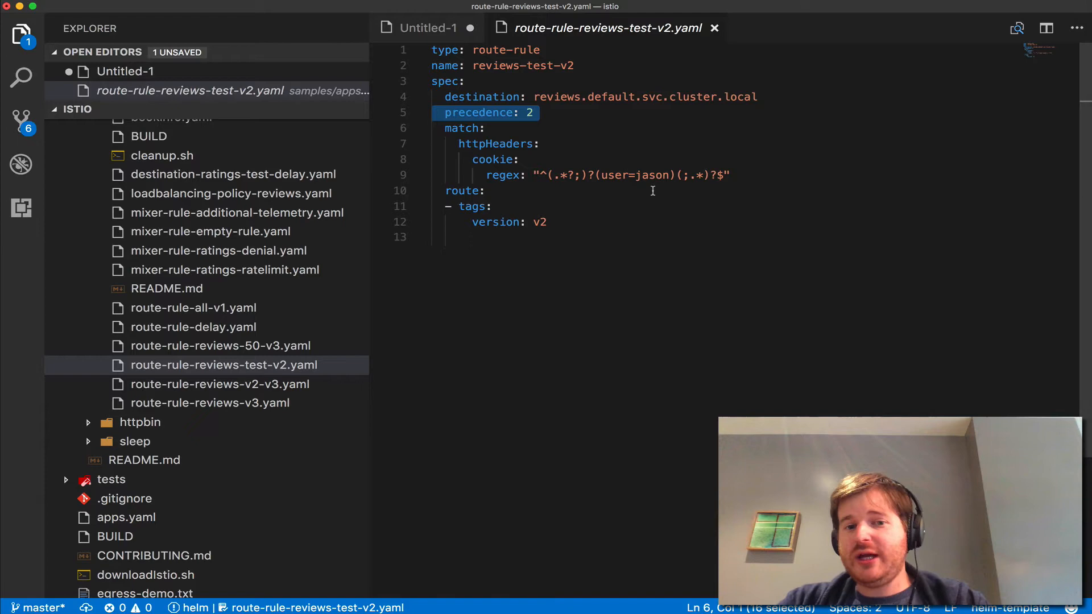
Highlight the user cookie regex and v2 version lines, then go to the browser
{"action": "triple_click", "coordinate": [648, 175]}
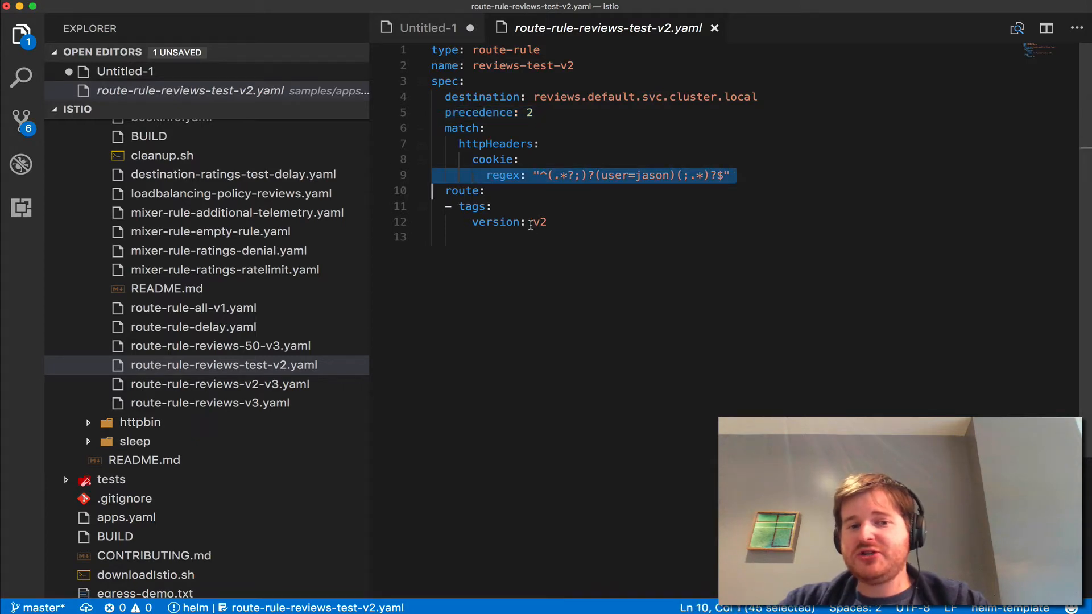
{"action": "triple_click", "coordinate": [530, 224]}
{"action": "key", "text": "super+Tab"}
{"action": "key", "text": "super+Tab"}
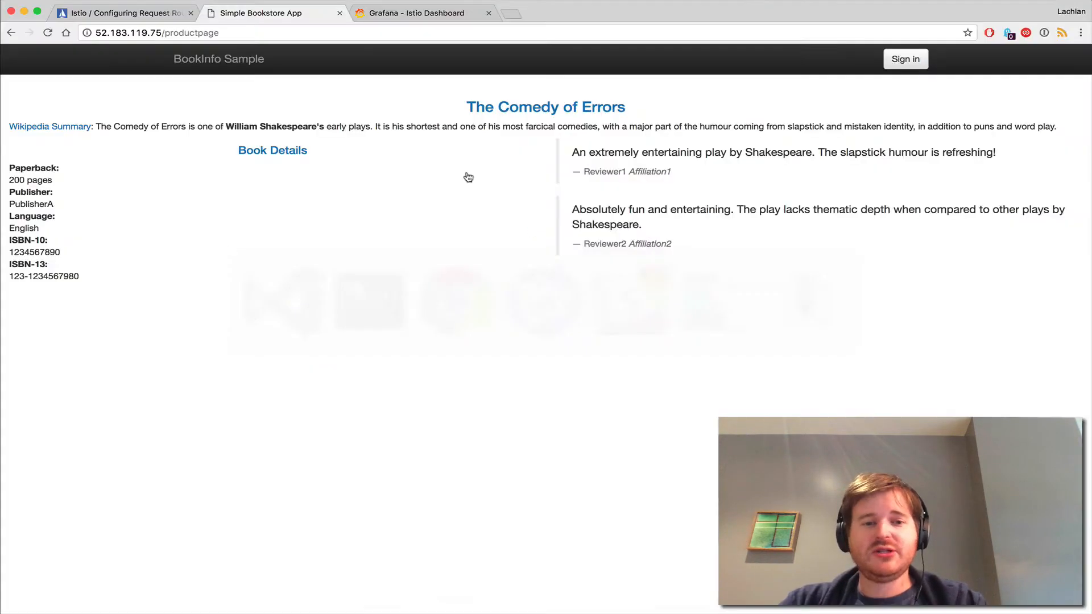
{"action": "key", "text": "super+r"}
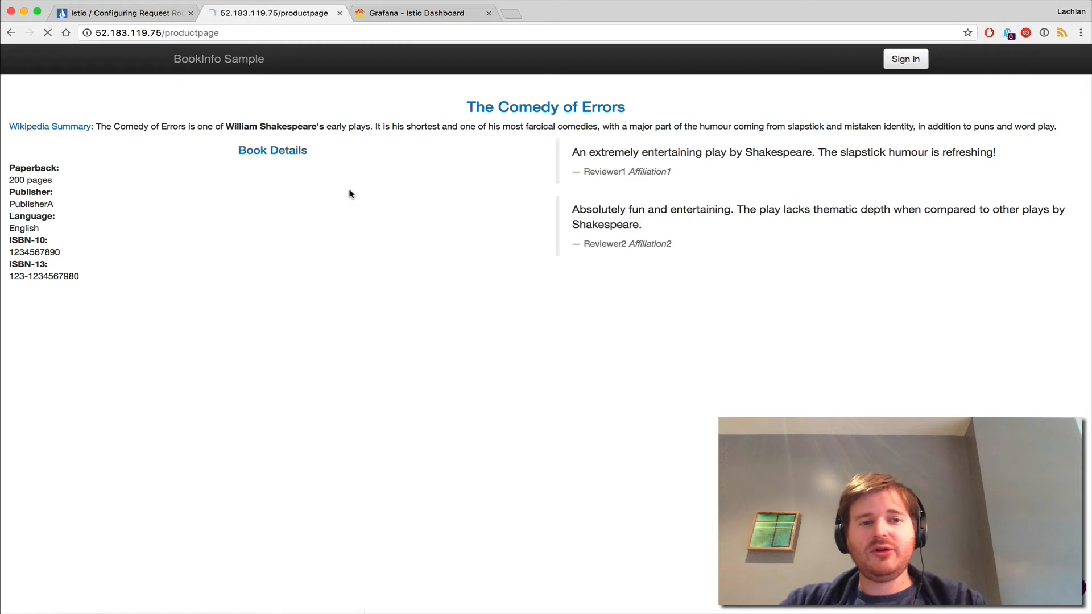
{"action": "key", "text": "super+r"}
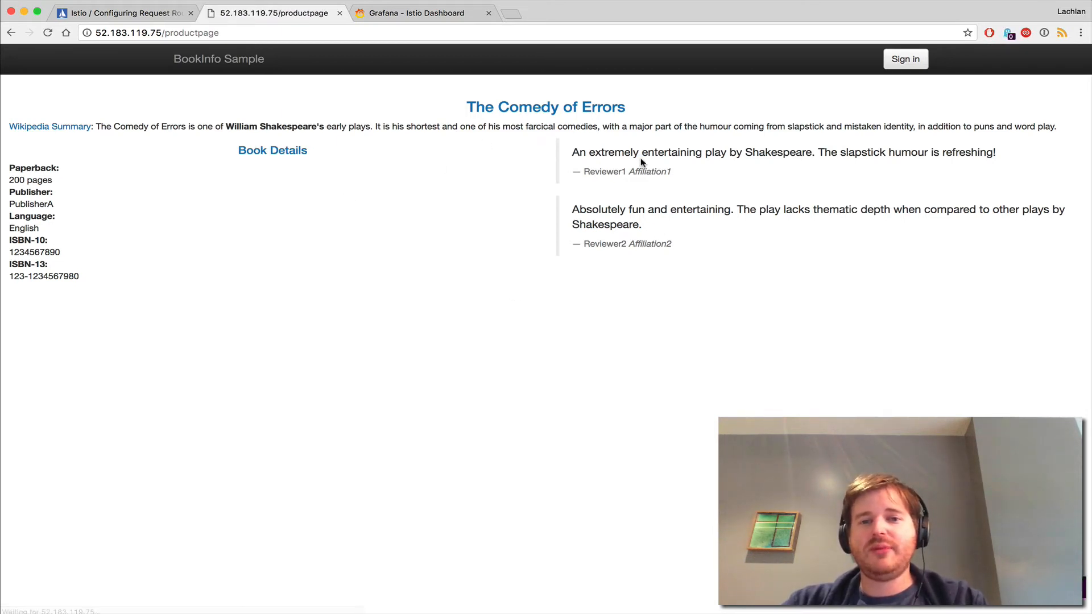
{"action": "left_click", "coordinate": [904, 59]}
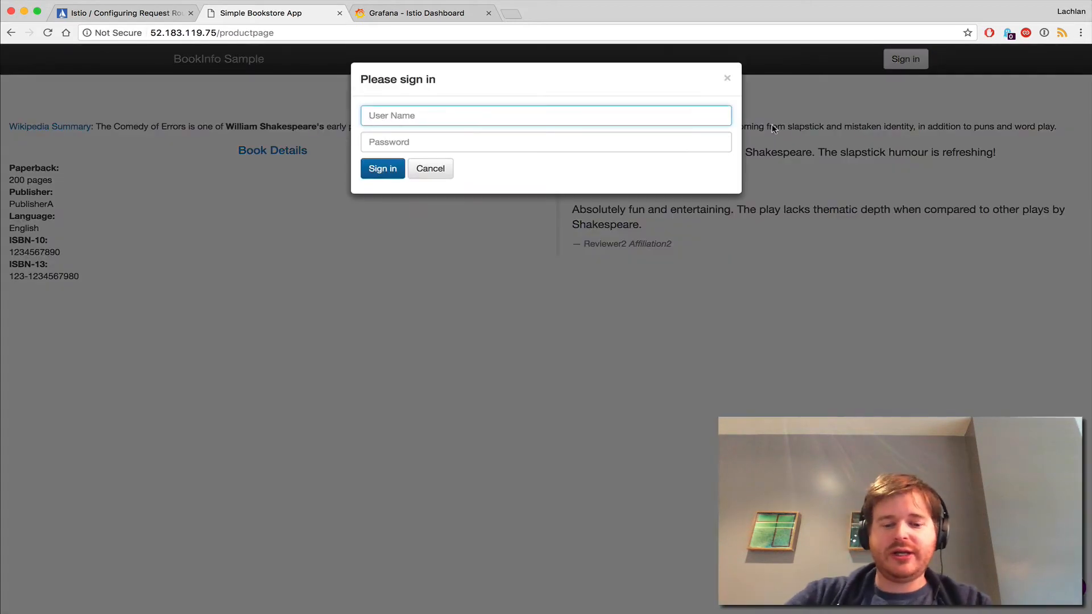
{"action": "type", "text": "jason"}
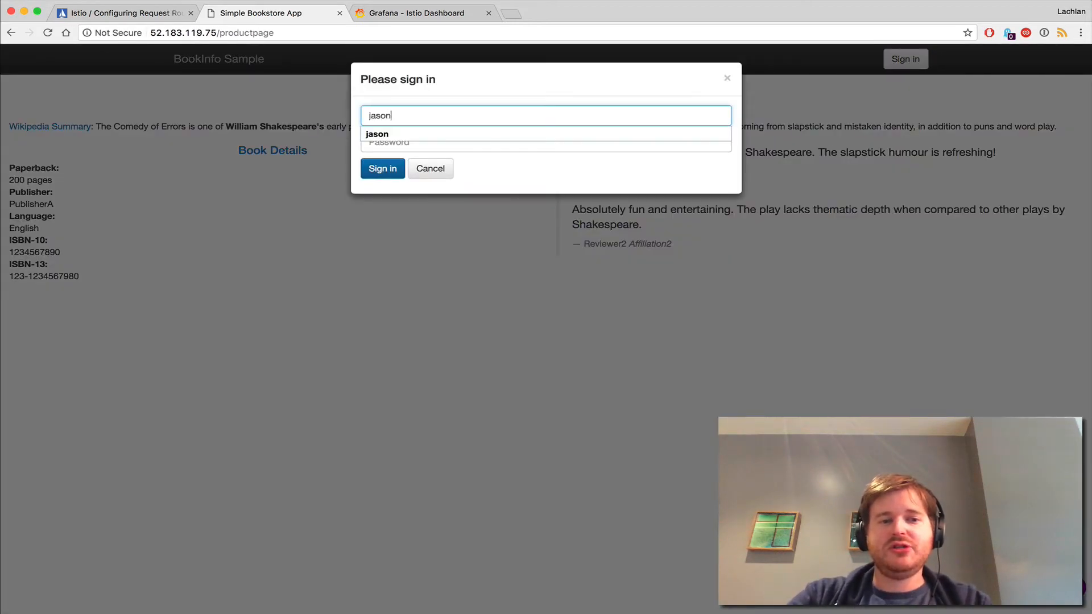
{"action": "key", "text": "Return"}
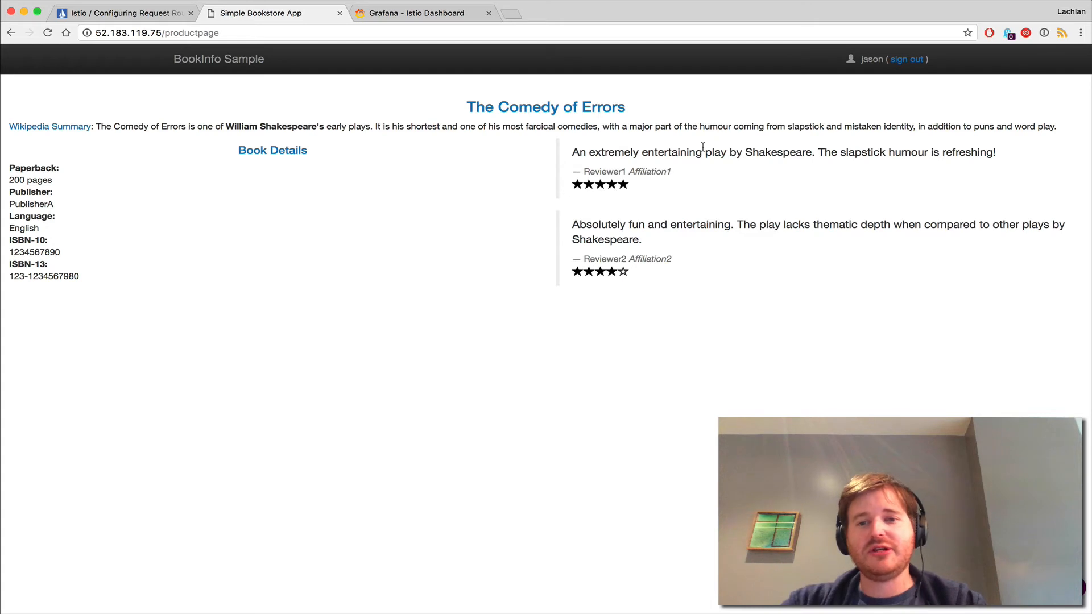
{"action": "left_click", "coordinate": [904, 59]}
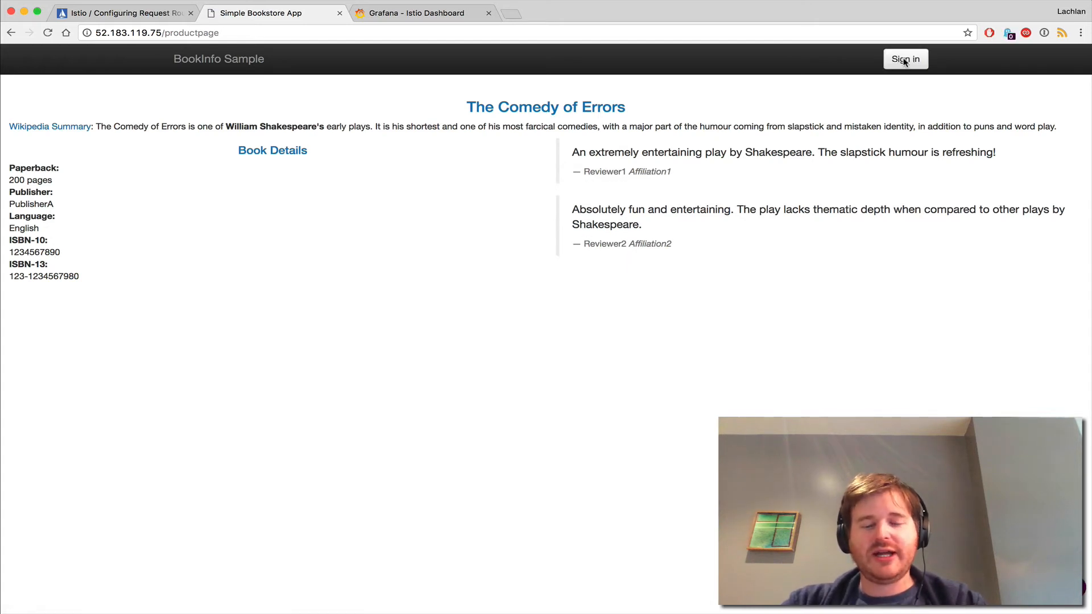
{"action": "left_click", "coordinate": [904, 59]}
{"action": "type", "text": "jasoin"}
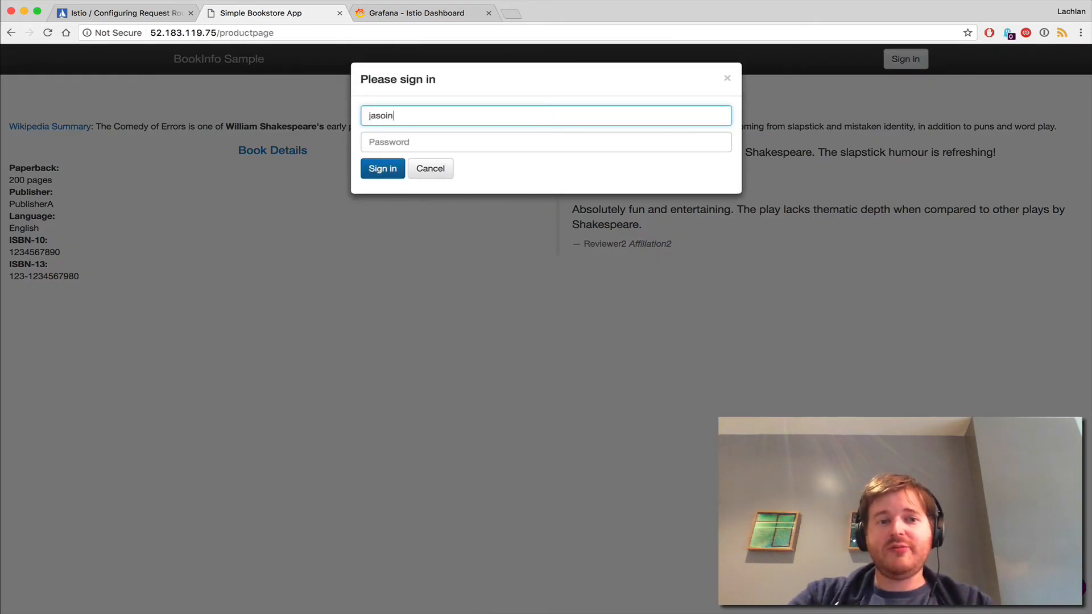
{"action": "key", "text": "BackSpace"}
{"action": "key", "text": "BackSpace"}
{"action": "type", "text": "n"}
{"action": "key", "text": "Return"}
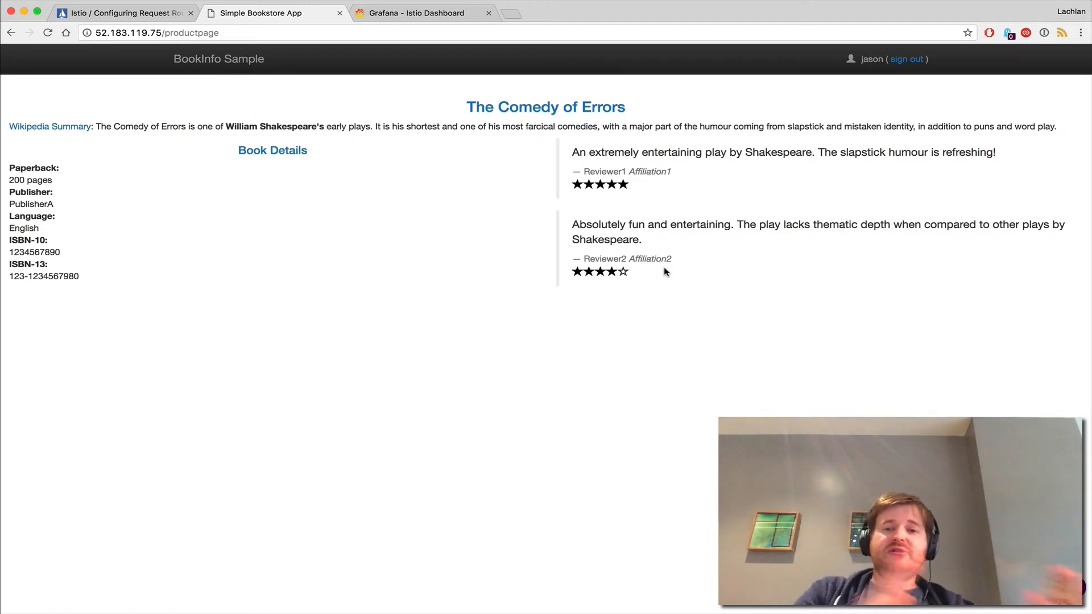
{"action": "left_click", "coordinate": [906, 59]}
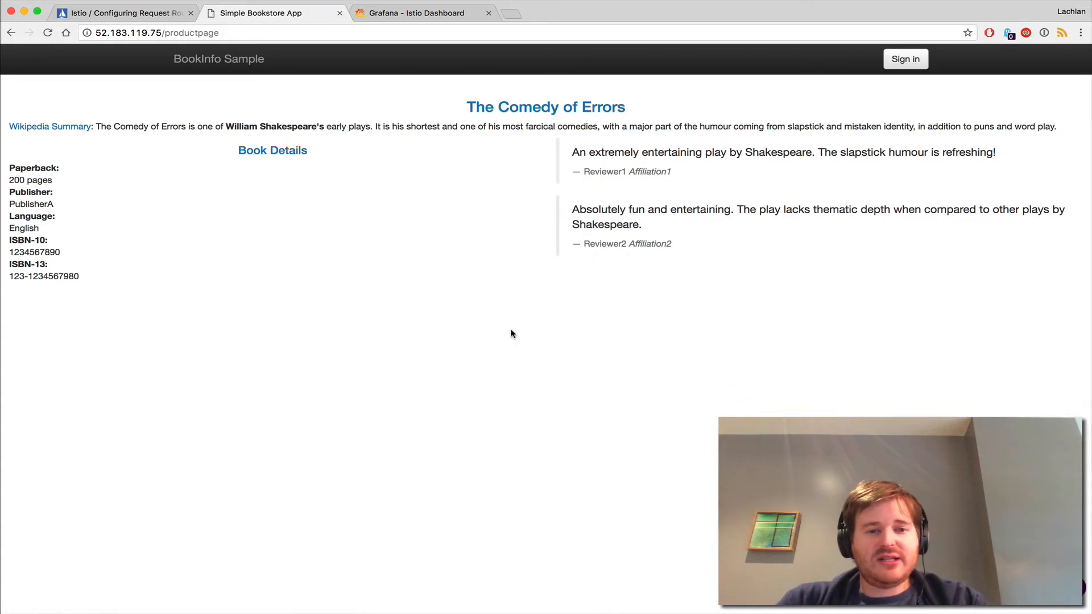
Point out the version v2 and reviews destination lines of the rule, then go to the bookstore page
{"action": "key", "text": "super+Tab"}
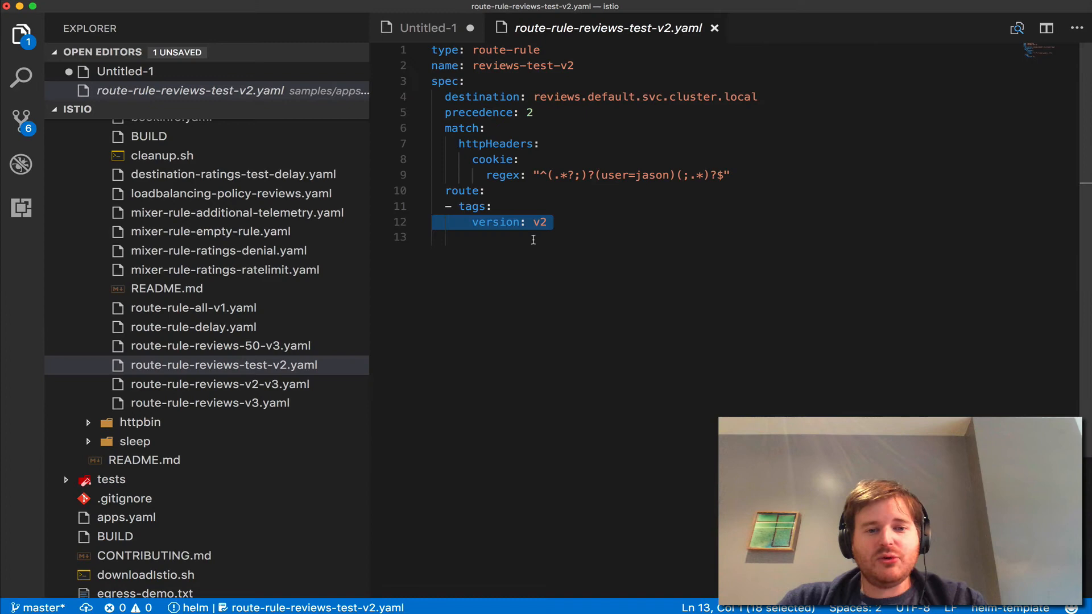
{"action": "triple_click", "coordinate": [529, 222]}
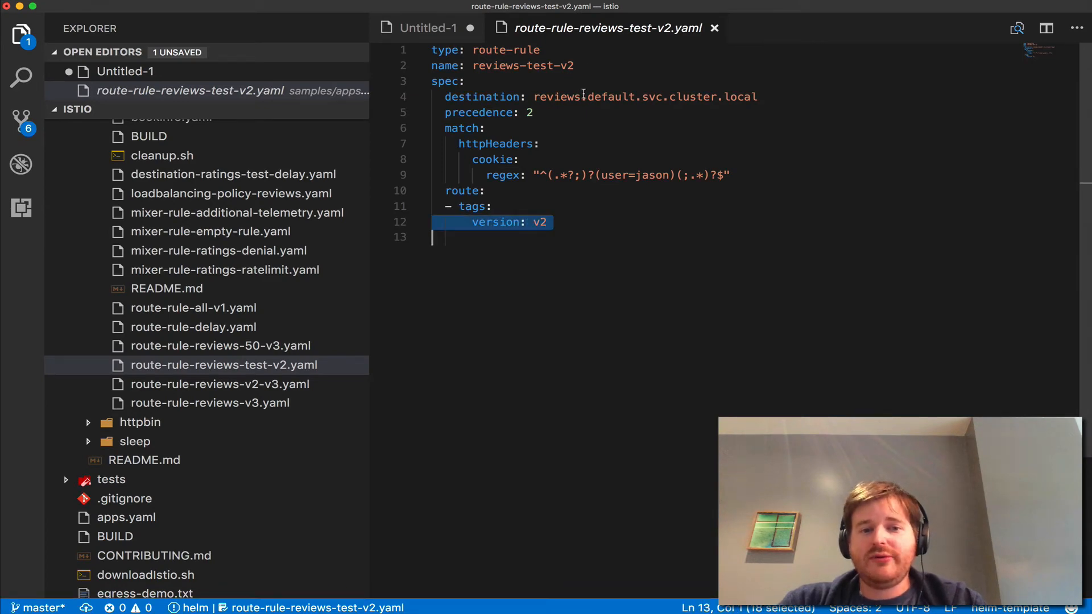
{"action": "triple_click", "coordinate": [583, 97]}
{"action": "key", "text": "super+Tab"}
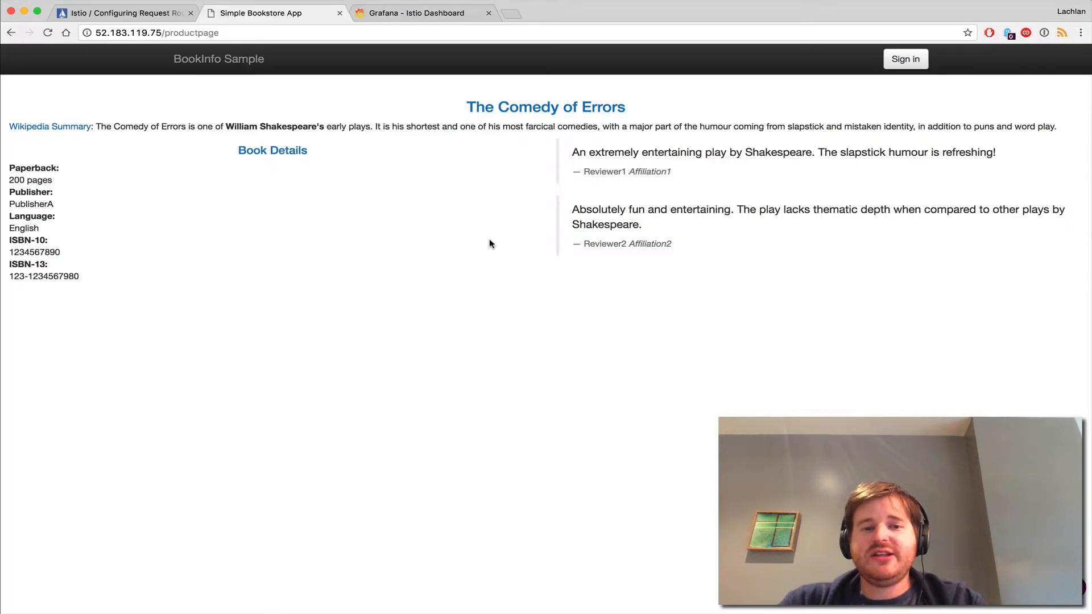
Sign in as jason to see star-rated reviews, sign out, and return to the request-routing docs
{"action": "left_click", "coordinate": [900, 65]}
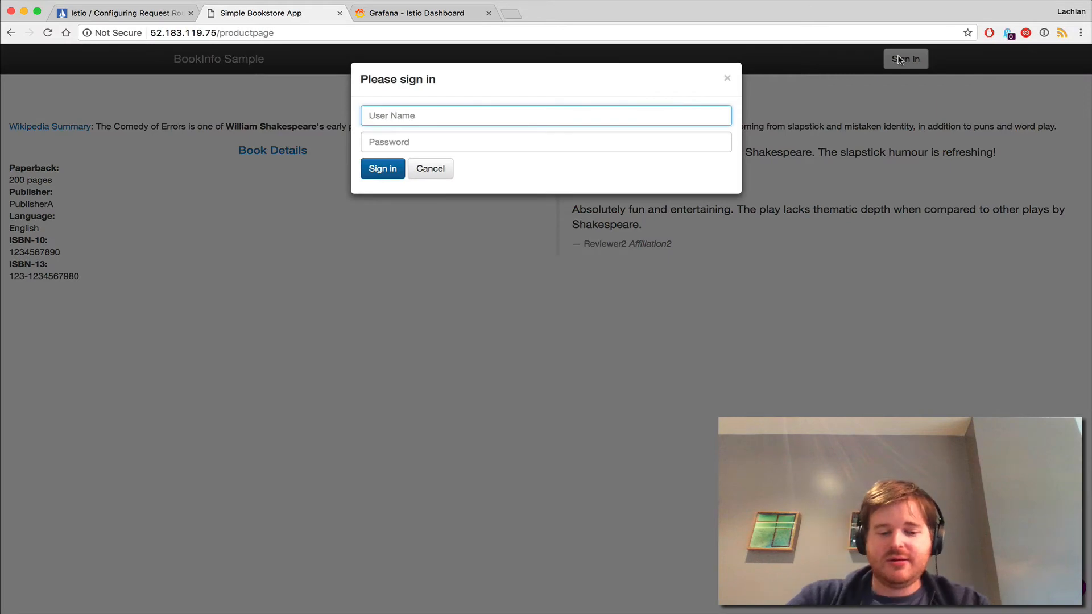
{"action": "type", "text": "jason"}
{"action": "key", "text": "Return"}
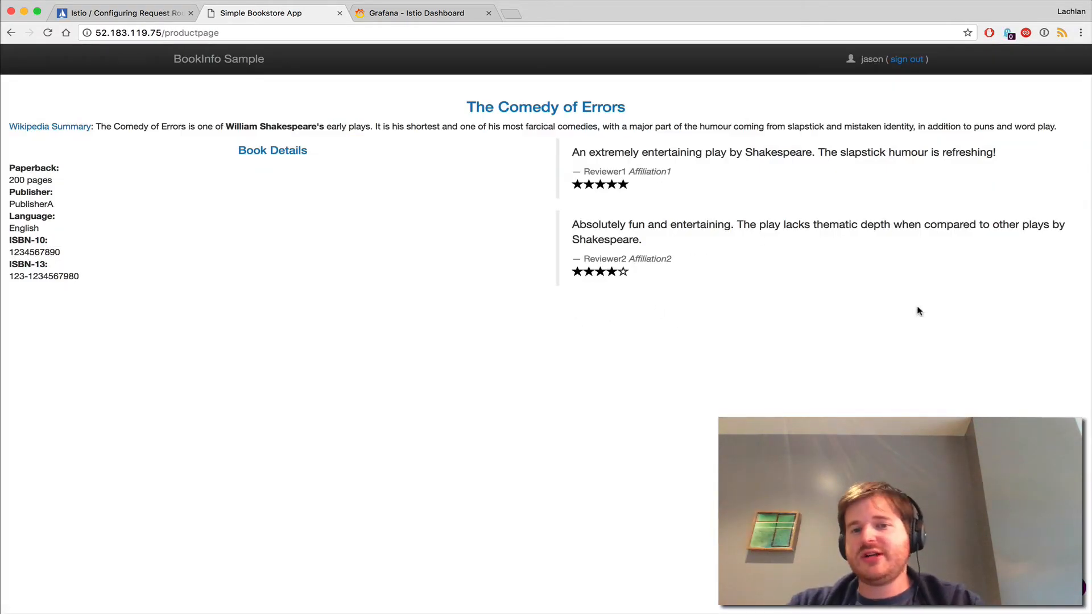
{"action": "left_click", "coordinate": [906, 58]}
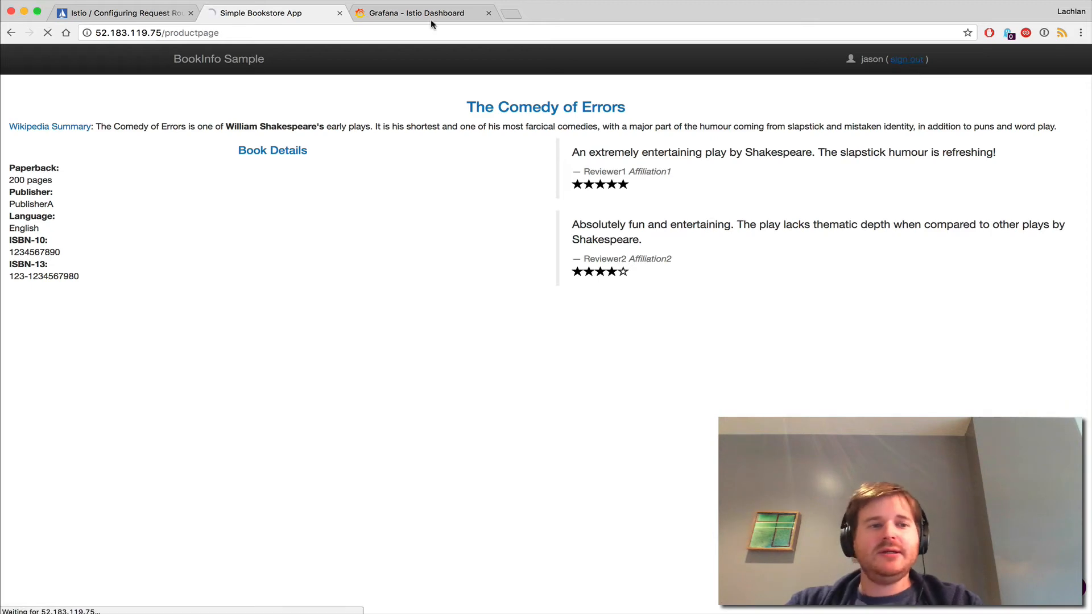
{"action": "left_click", "coordinate": [82, 15]}
{"action": "scroll", "coordinate": [934, 296], "scroll_direction": "down", "scroll_amount": 1}
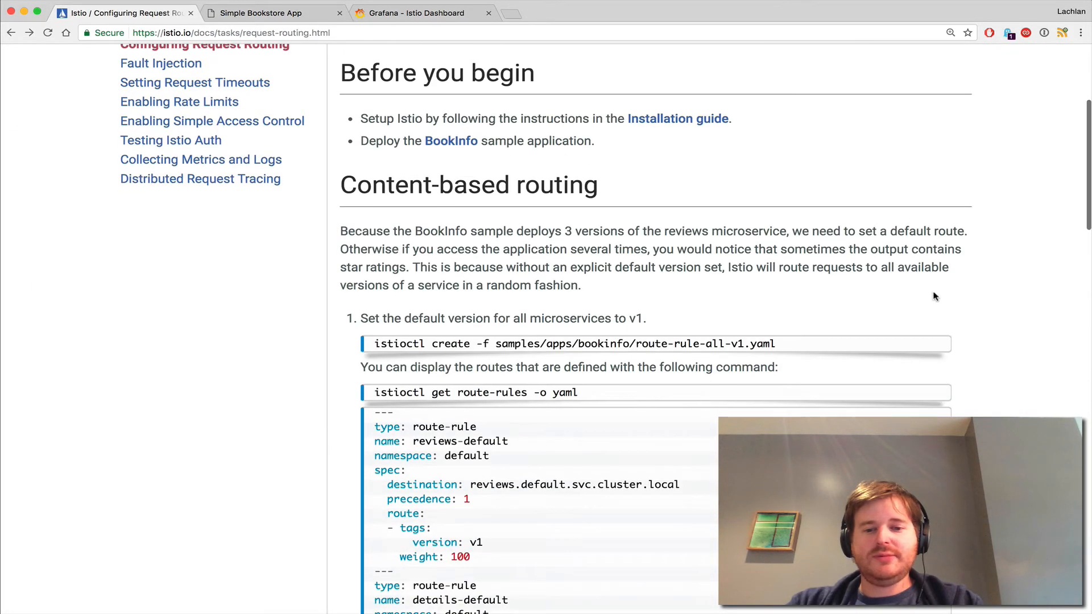
{"action": "scroll", "coordinate": [971, 307], "scroll_direction": "down", "scroll_amount": 5}
{"action": "scroll", "coordinate": [971, 308], "scroll_direction": "down", "scroll_amount": 5}
{"action": "scroll", "coordinate": [971, 307], "scroll_direction": "down", "scroll_amount": 2}
{"action": "scroll", "coordinate": [970, 307], "scroll_direction": "up", "scroll_amount": 1}
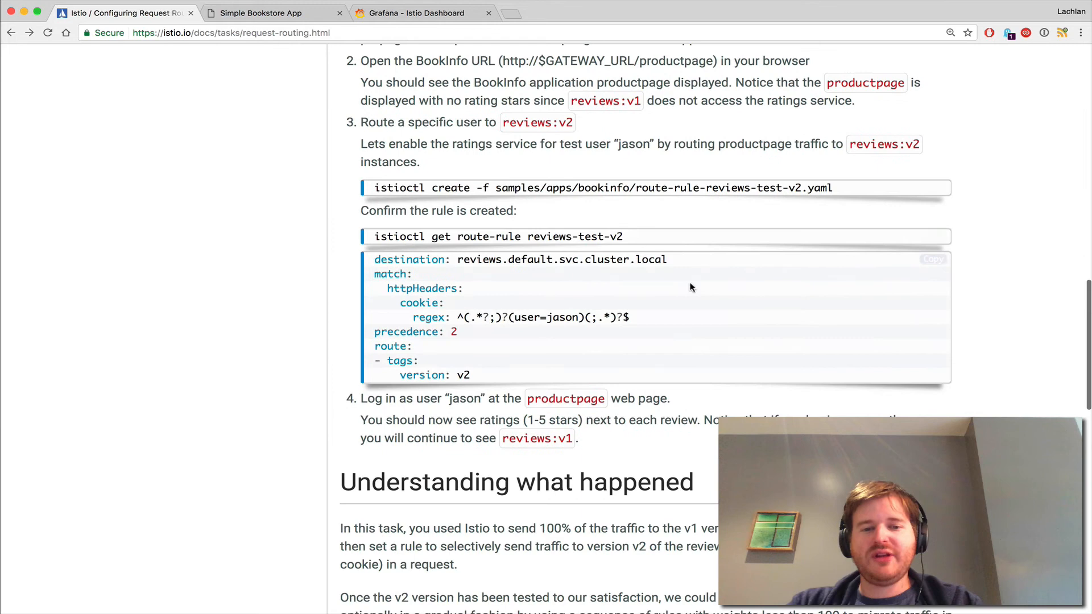
{"action": "scroll", "coordinate": [693, 326], "scroll_direction": "down", "scroll_amount": 2}
{"action": "scroll", "coordinate": [693, 325], "scroll_direction": "down", "scroll_amount": 2}
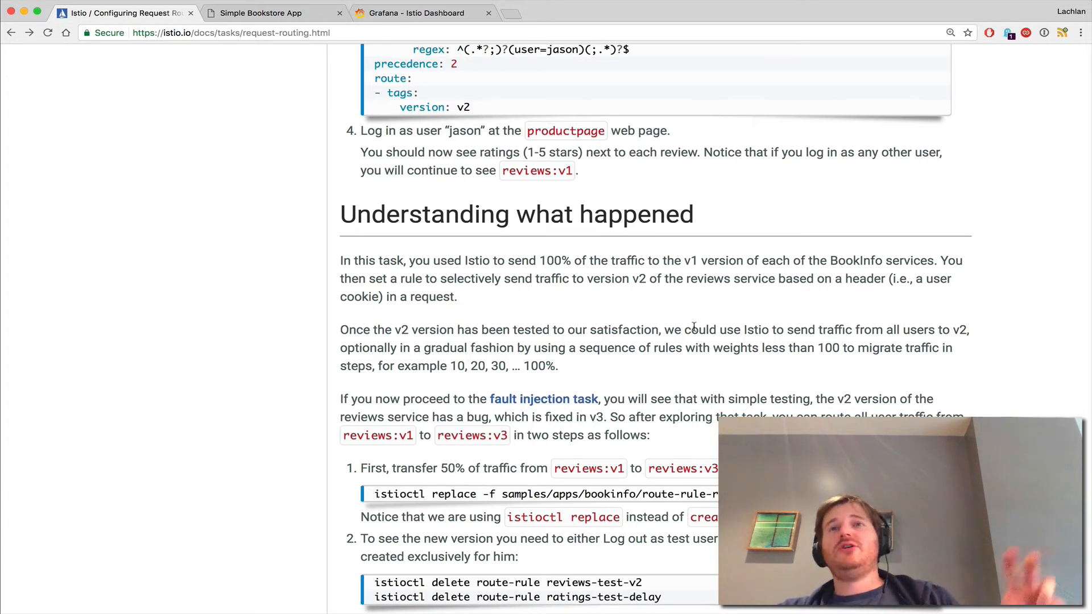
{"action": "scroll", "coordinate": [693, 329], "scroll_direction": "down", "scroll_amount": 2}
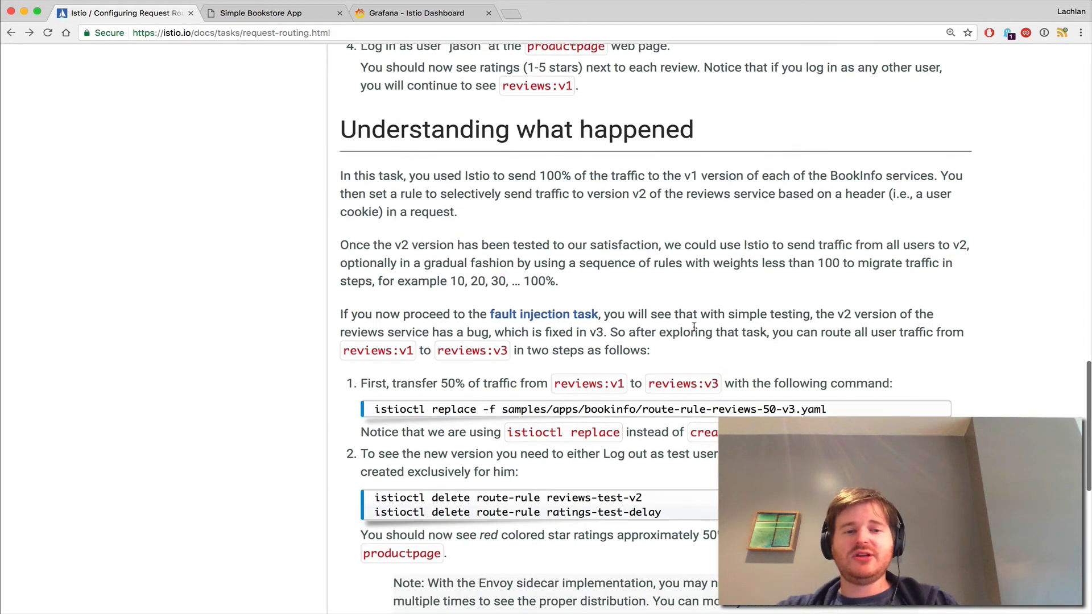
{"action": "scroll", "coordinate": [708, 362], "scroll_direction": "down", "scroll_amount": 4}
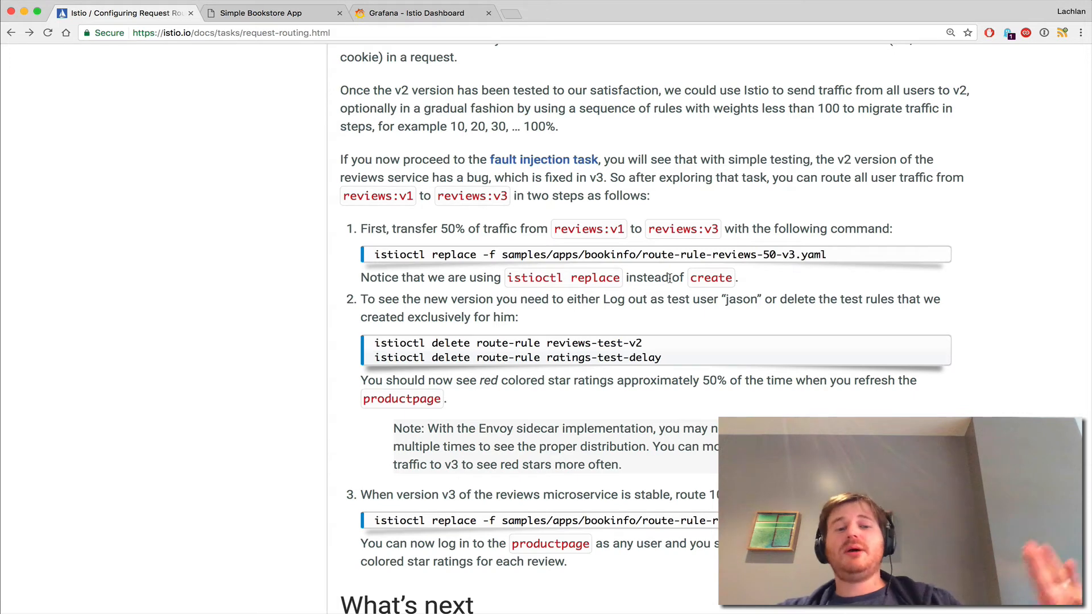
Switch from the v1-to-v3 docs steps back to the code editor
{"action": "key", "text": "super+Tab"}
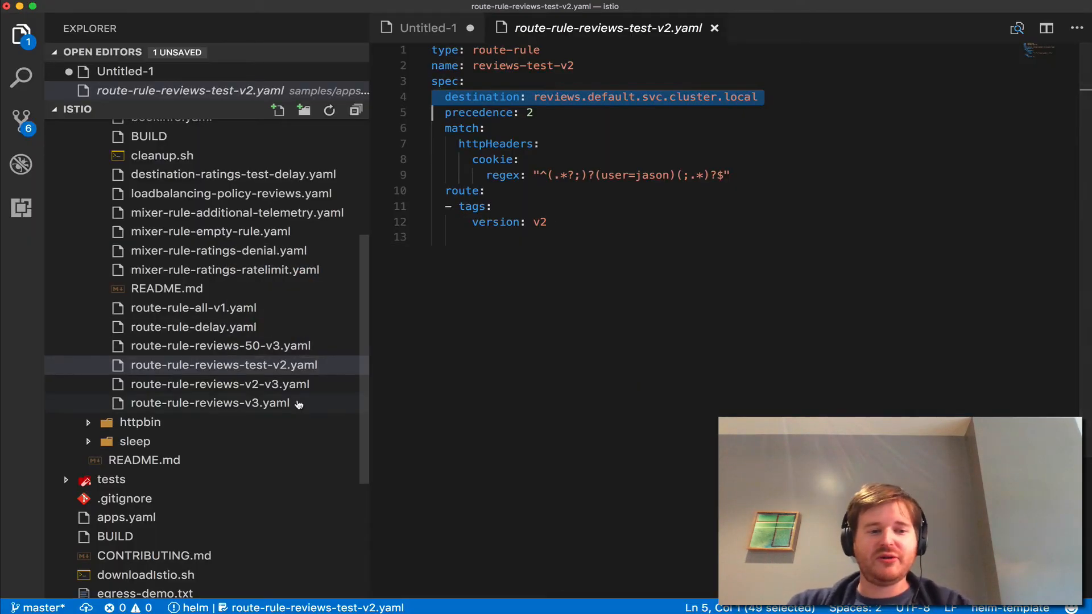
Open route-rule-reviews-50-v3.yaml and point out its reviews name, precedence and the 50 weight for v1
{"action": "left_click", "coordinate": [280, 346]}
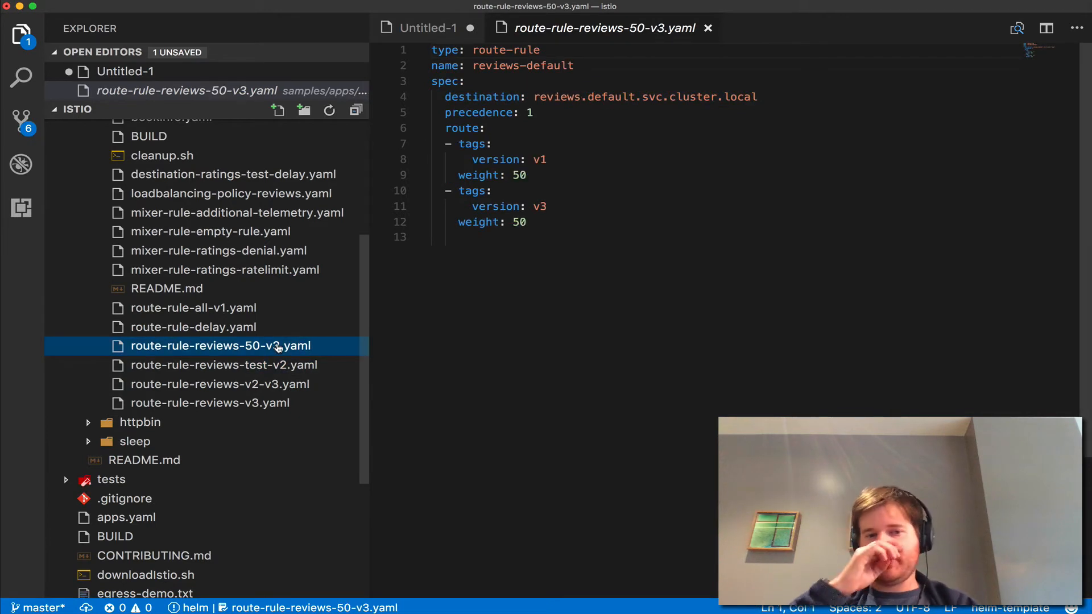
{"action": "double_click", "coordinate": [515, 64]}
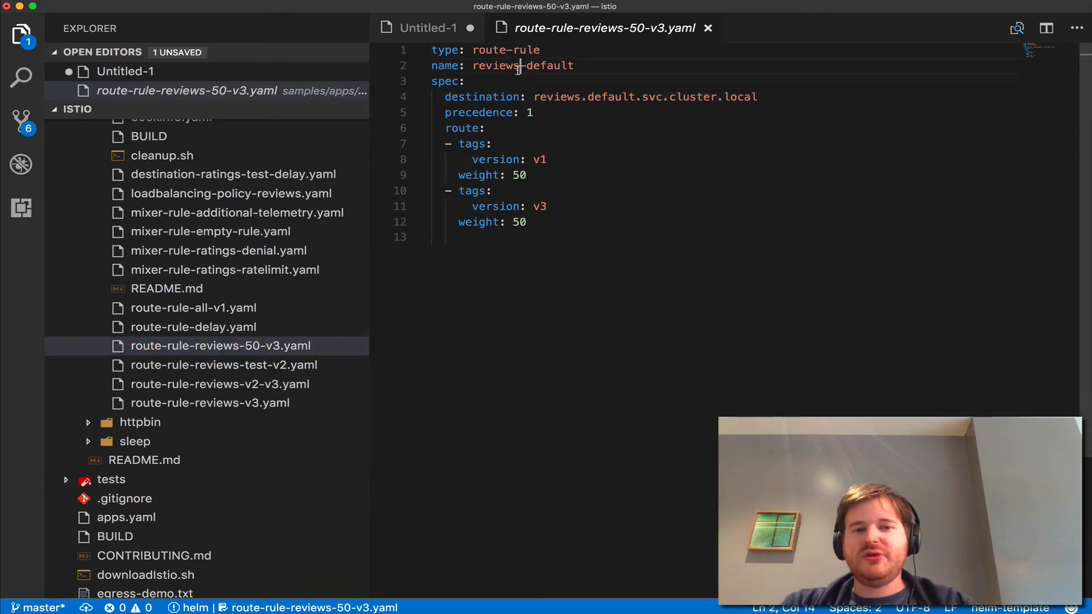
{"action": "double_click", "coordinate": [499, 113]}
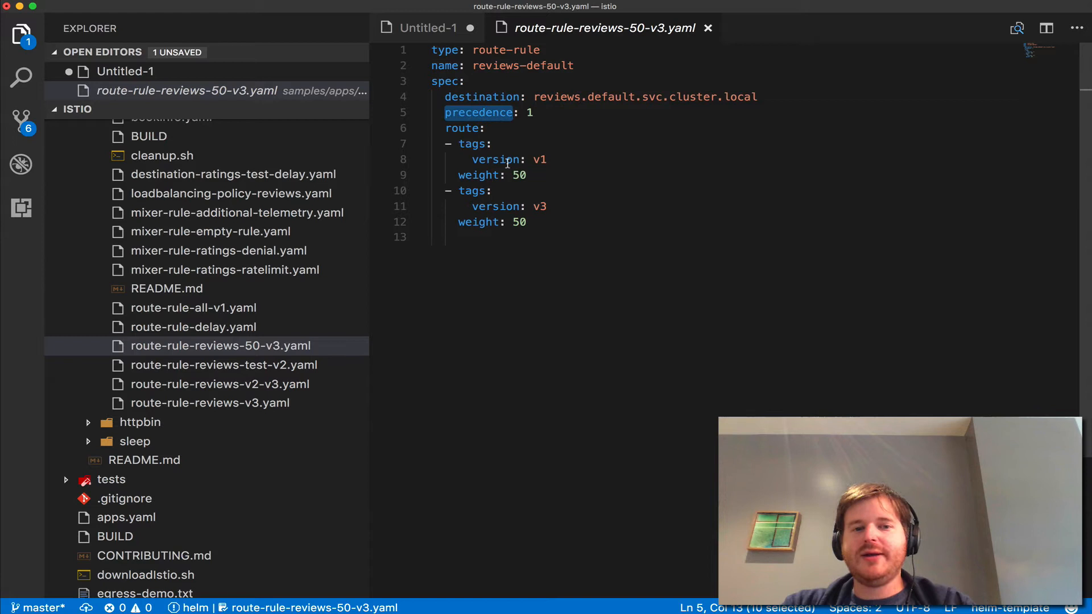
{"action": "triple_click", "coordinate": [494, 174]}
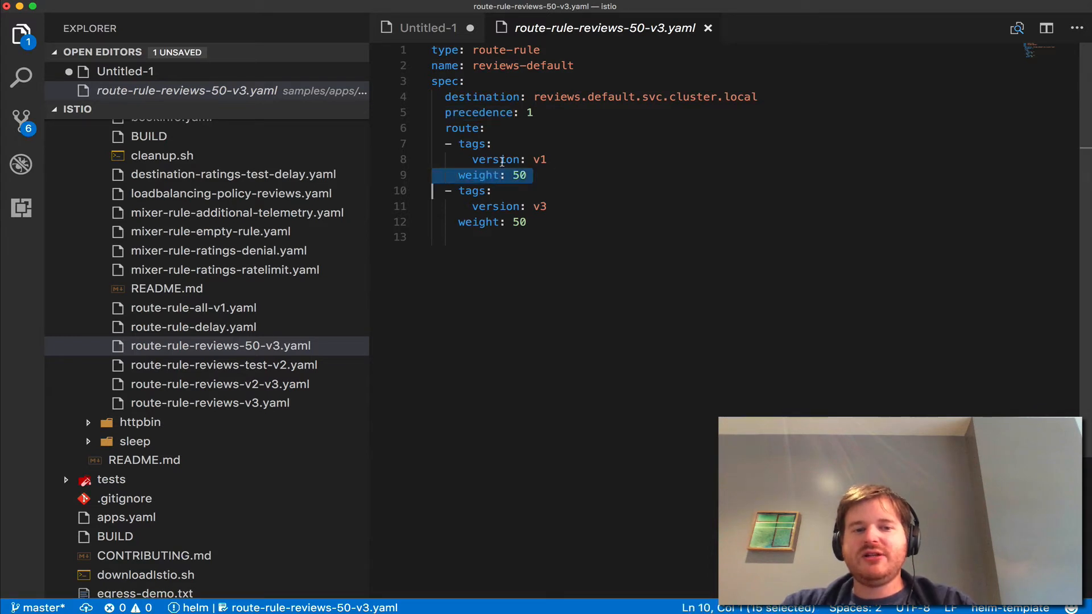
Highlight the version v1 line and the weight and version keywords of the 50/50 split
{"action": "triple_click", "coordinate": [490, 158]}
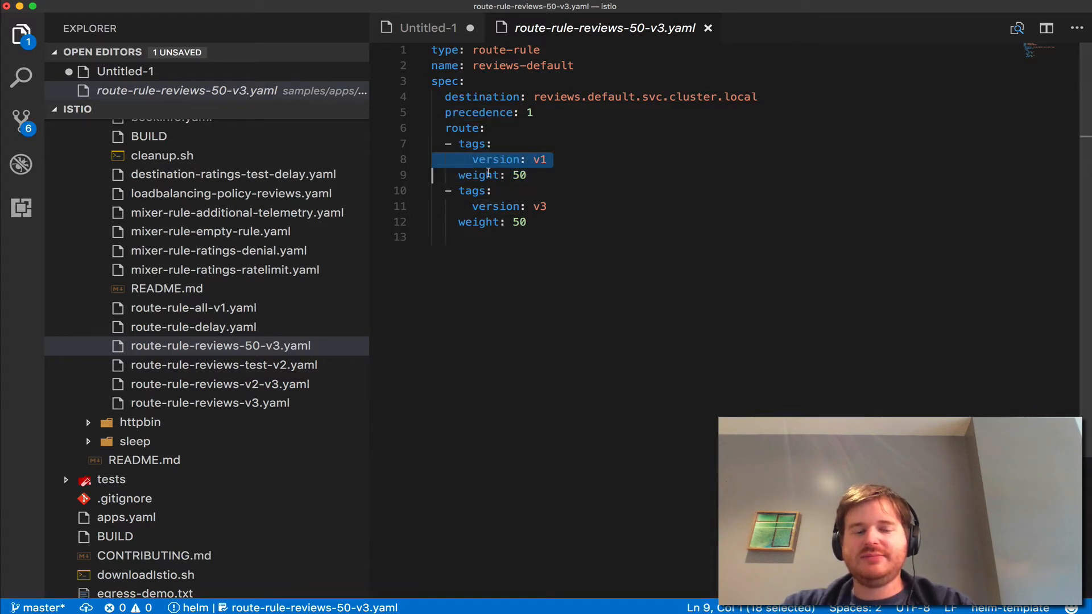
{"action": "double_click", "coordinate": [484, 175]}
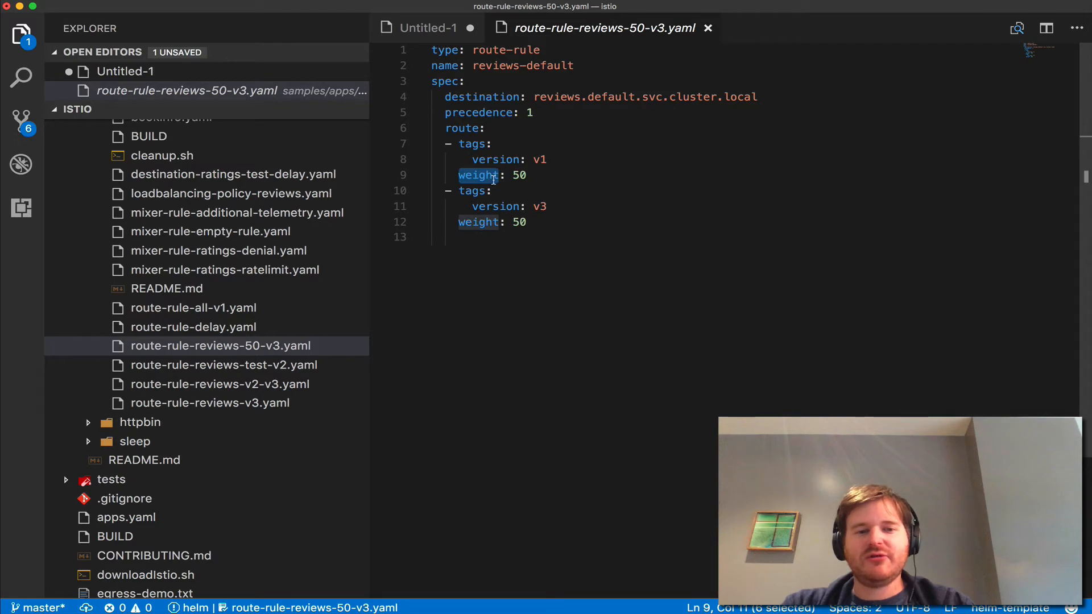
{"action": "double_click", "coordinate": [495, 159]}
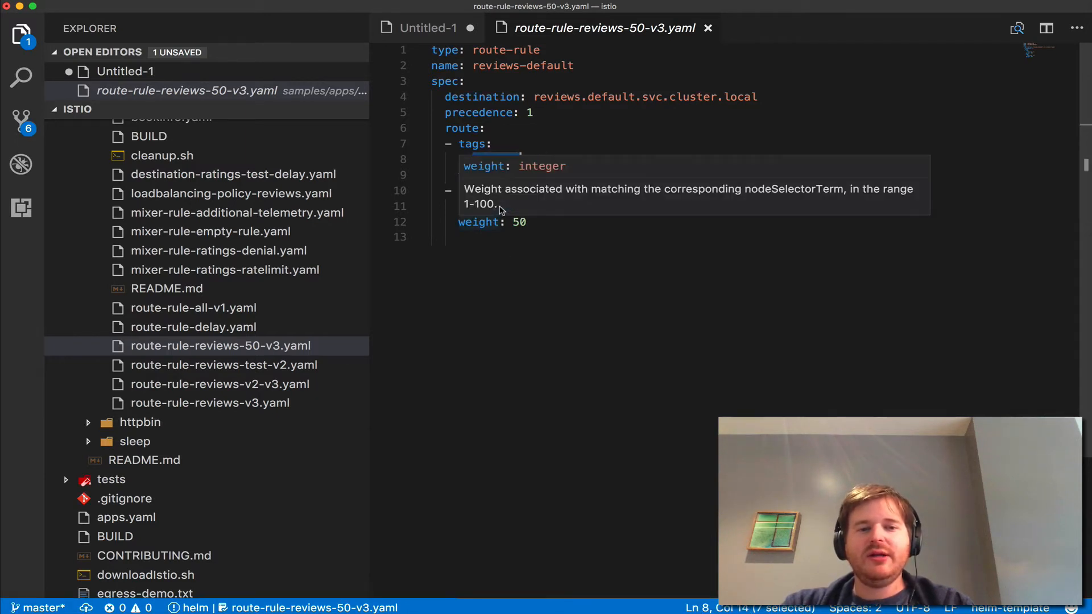
{"action": "left_click", "coordinate": [512, 268]}
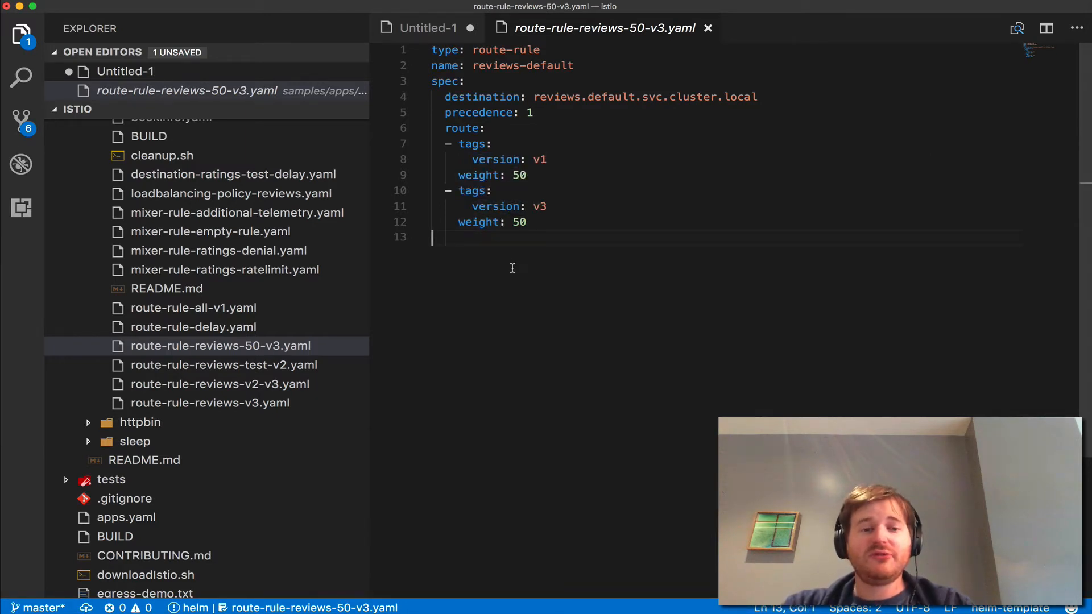
Point out the default part of the rule name, then bring up the Untitled-1 command notes
{"action": "key", "text": "super+Tab"}
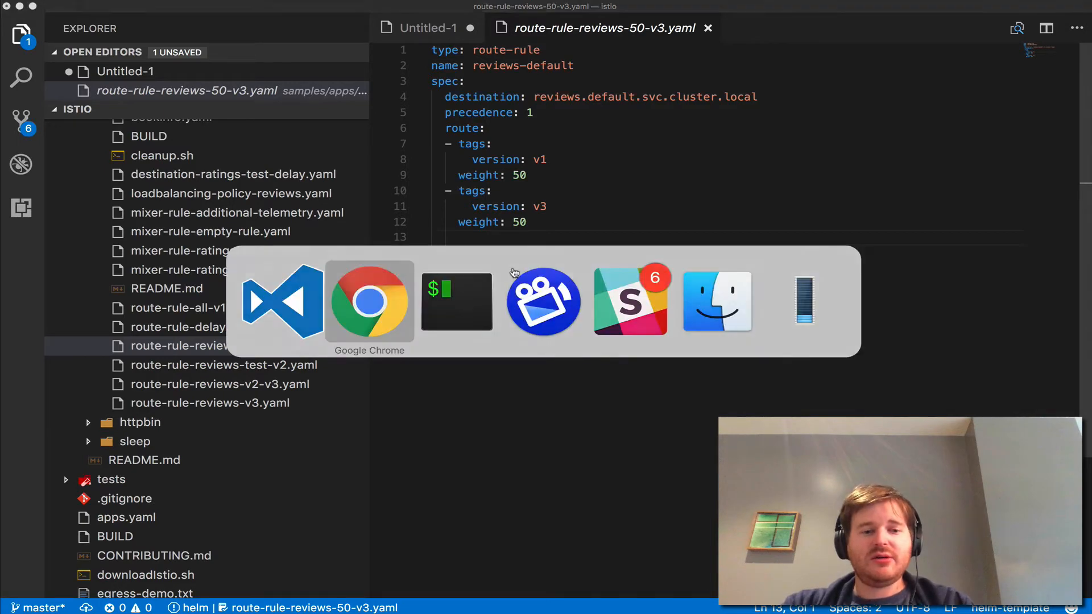
{"action": "key", "text": "super+Tab"}
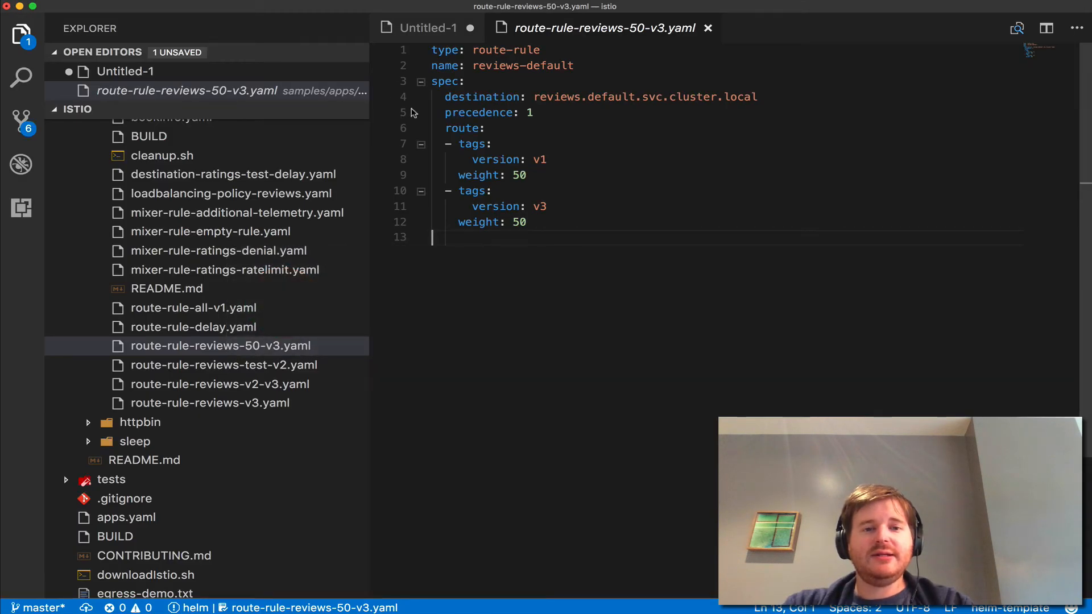
{"action": "left_click", "coordinate": [523, 66]}
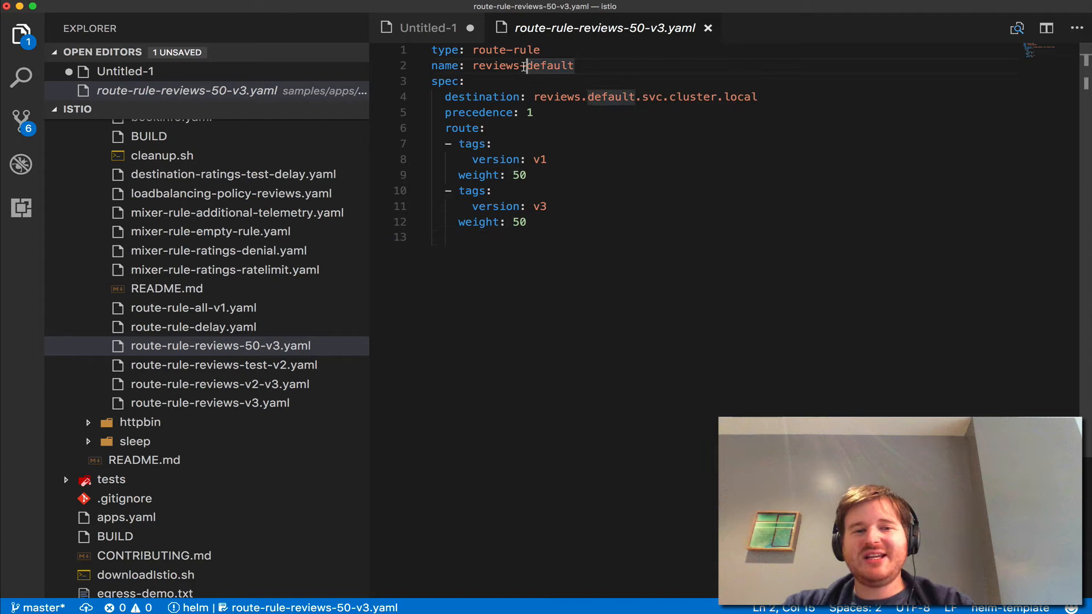
{"action": "left_click", "coordinate": [411, 28]}
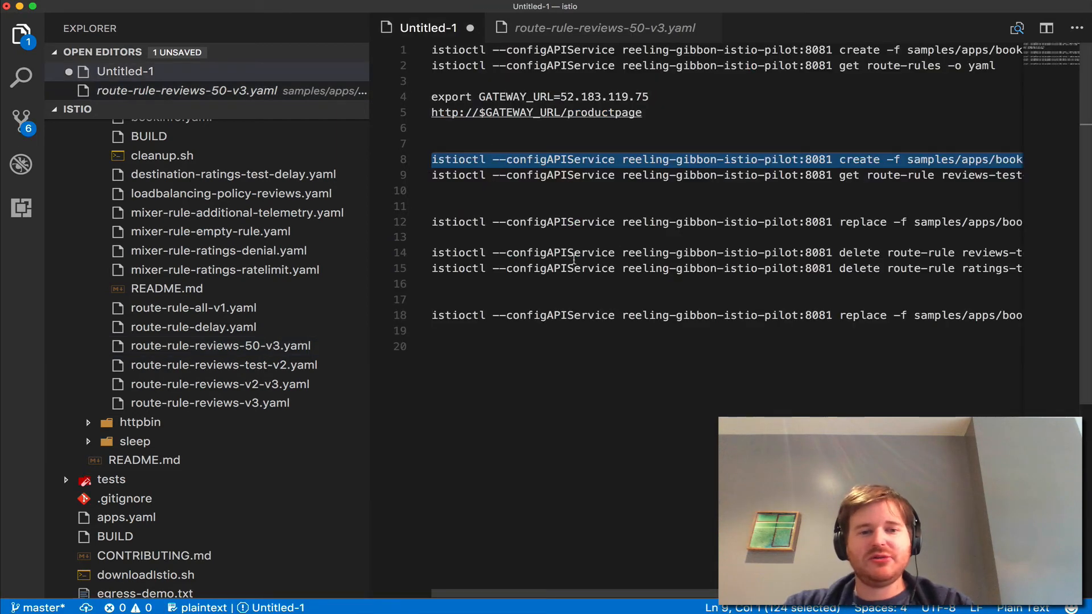
{"action": "scroll", "coordinate": [673, 216], "scroll_direction": "right", "scroll_amount": 5}
{"action": "scroll", "coordinate": [672, 215], "scroll_direction": "right", "scroll_amount": 5}
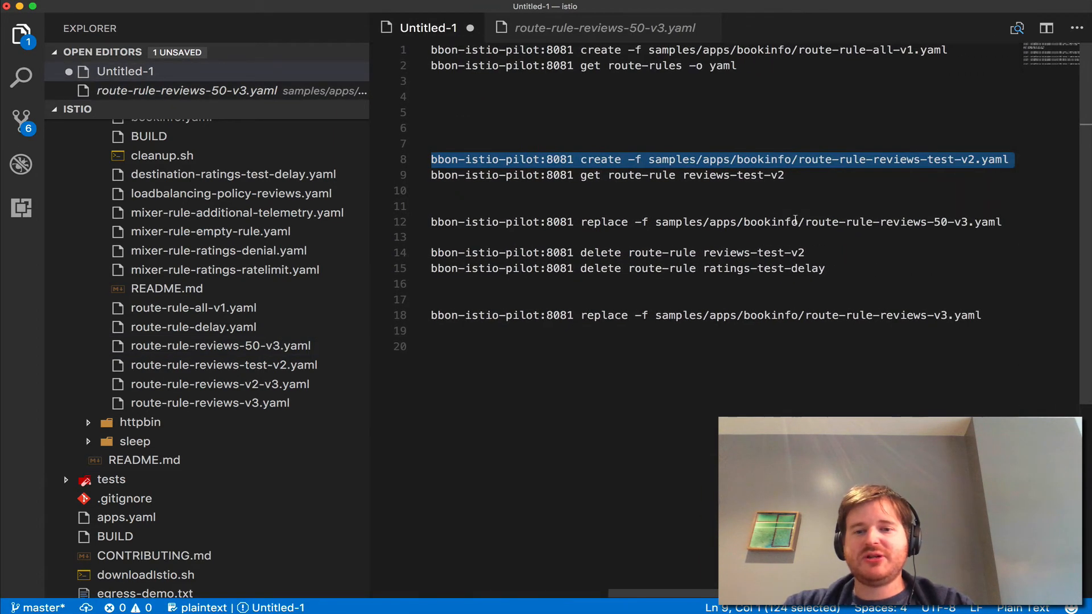
Copy the istioctl replace -f route-rule-reviews-50-v3.yaml command and bring the terminal forward
{"action": "triple_click", "coordinate": [795, 222]}
{"action": "key", "text": "super+Tab"}
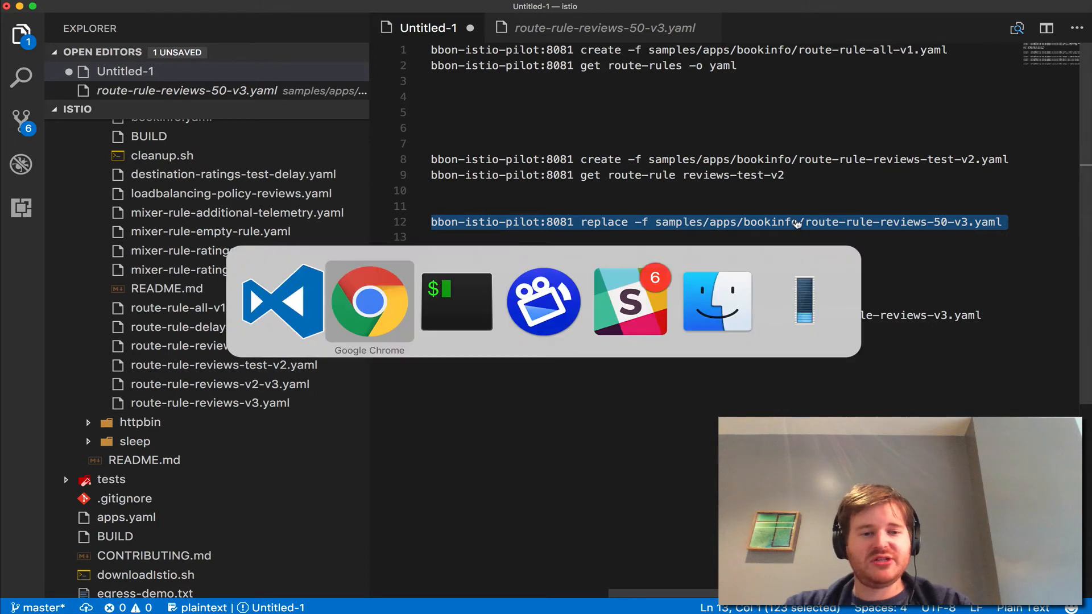
{"action": "key", "text": "super+Tab"}
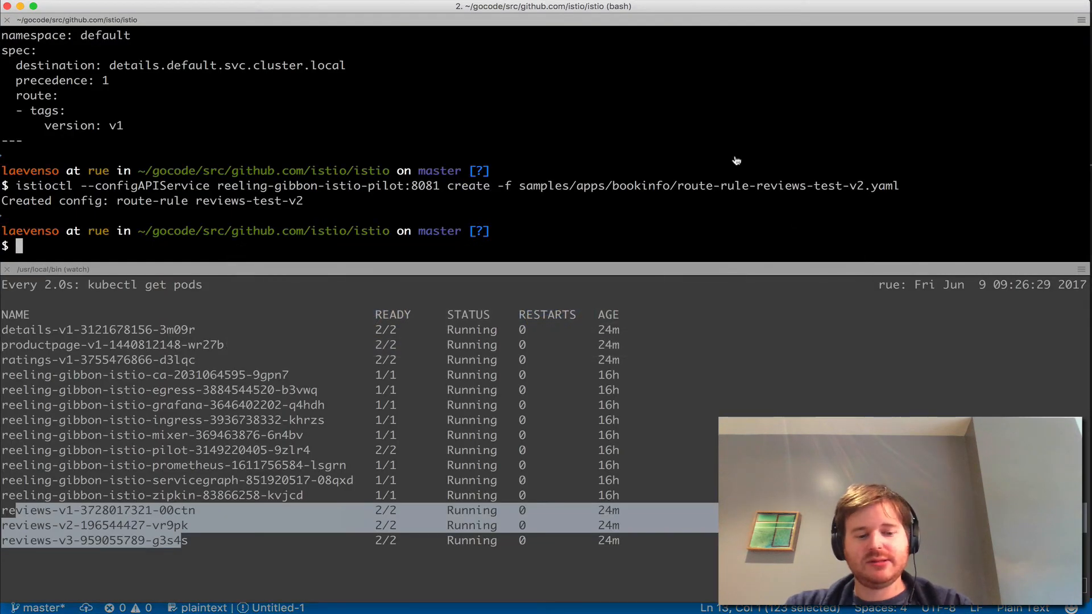
Apply the 50/50 v1/v3 reviews rule, then select both route-rule delete commands in the notes
{"action": "type", "text": "istioctl --configAPIService reeling-gibbon-istio-pilot:8081 replace -f samples/apps/bookinfo/route-rule-reviews-50-v3.yaml"}
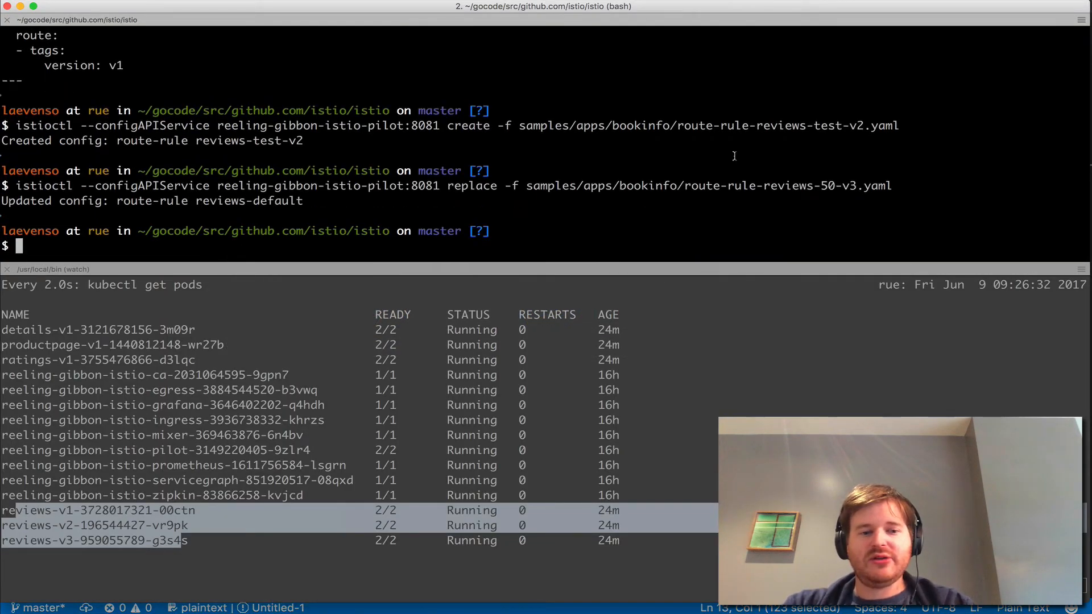
{"action": "key", "text": "super+Tab"}
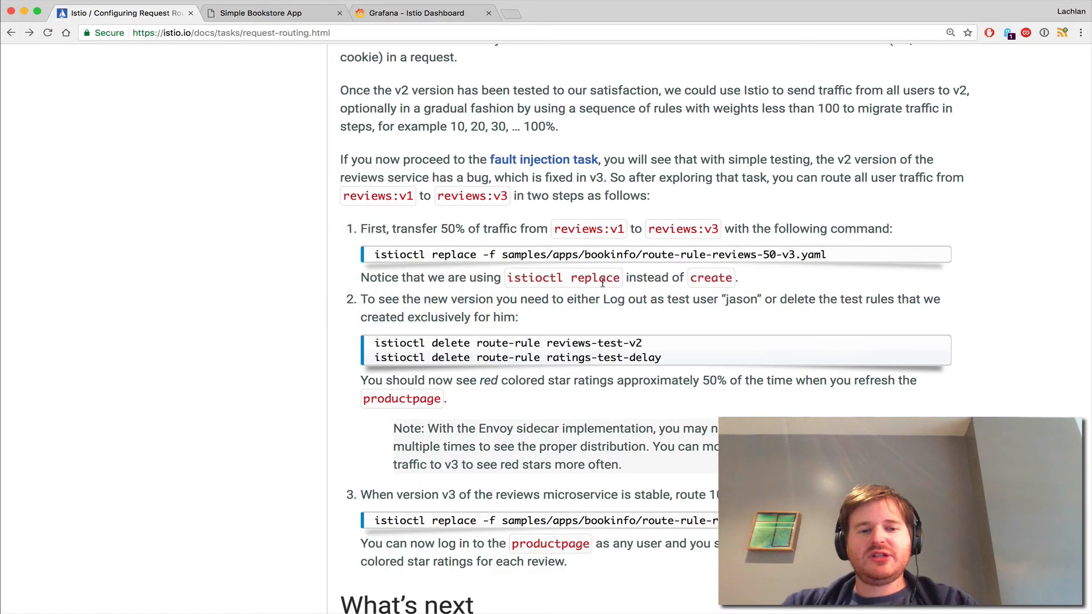
{"action": "scroll", "coordinate": [575, 291], "scroll_direction": "down", "scroll_amount": 1}
{"action": "key", "text": "super+Tab"}
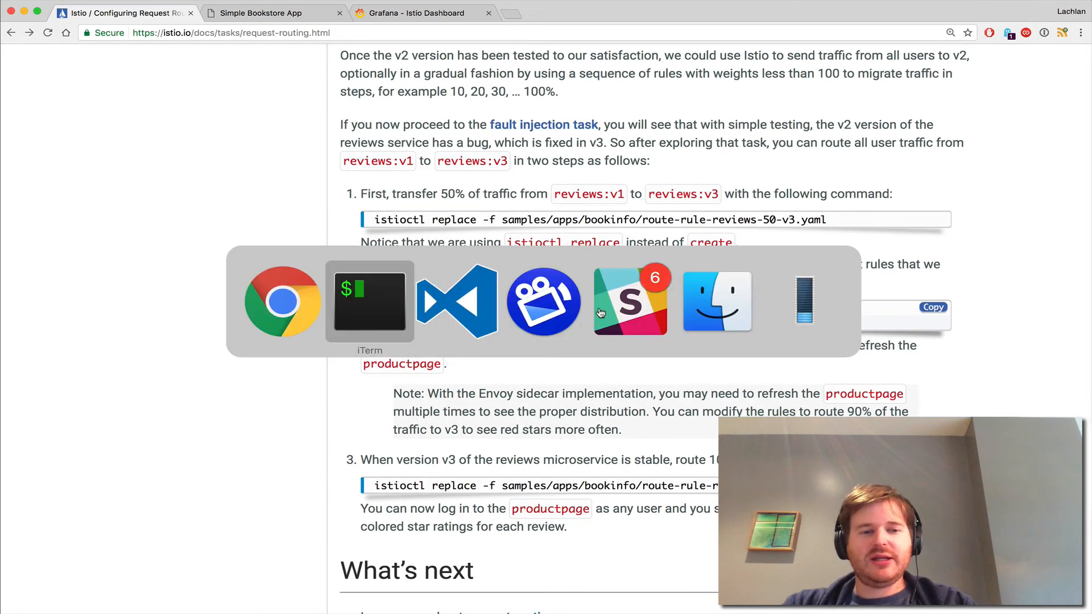
{"action": "key", "text": "super+Tab"}
{"action": "left_click_drag", "start_coordinate": [870, 273], "coordinate": [290, 253]}
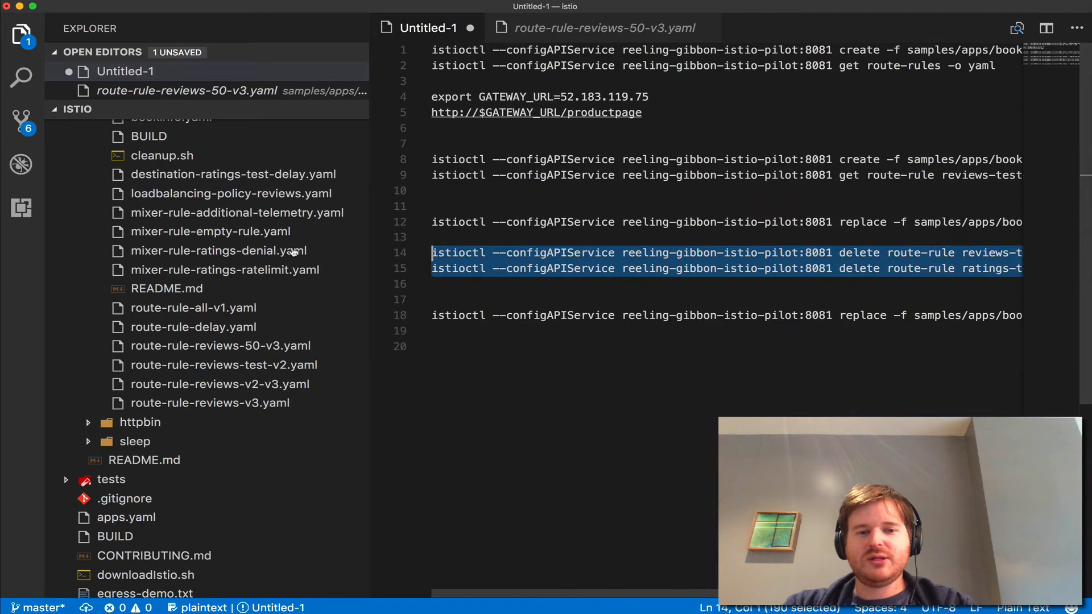
Delete the reviews-test-v2 and ratings-test-delay rules, clear the terminal, and go to the browser
{"action": "key", "text": "super+Tab"}
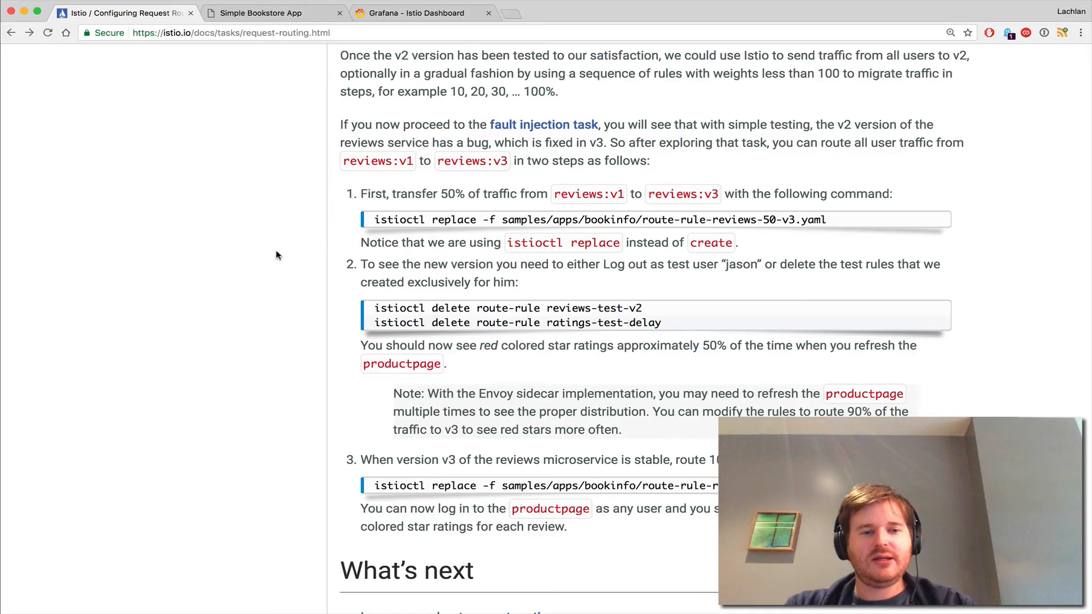
{"action": "key", "text": "super+Tab"}
{"action": "key", "text": "super+Tab"}
{"action": "type", "text": "istioctl --configAPIService reeling-gibbon-istio-pilot:8081 delete route-rule reviews-test-v2"}
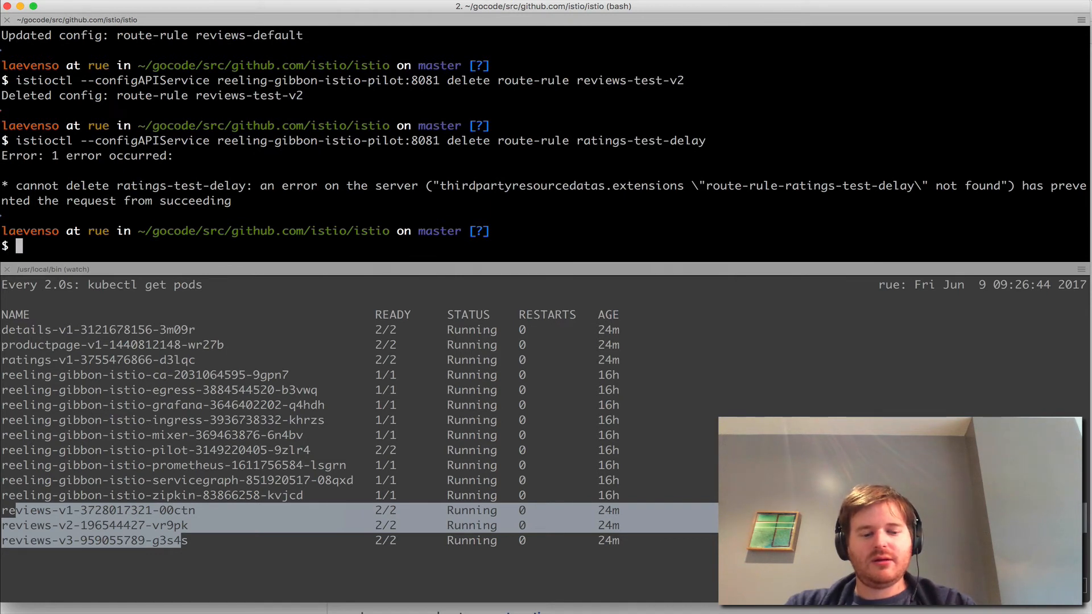
{"action": "key", "text": "ctrl+l"}
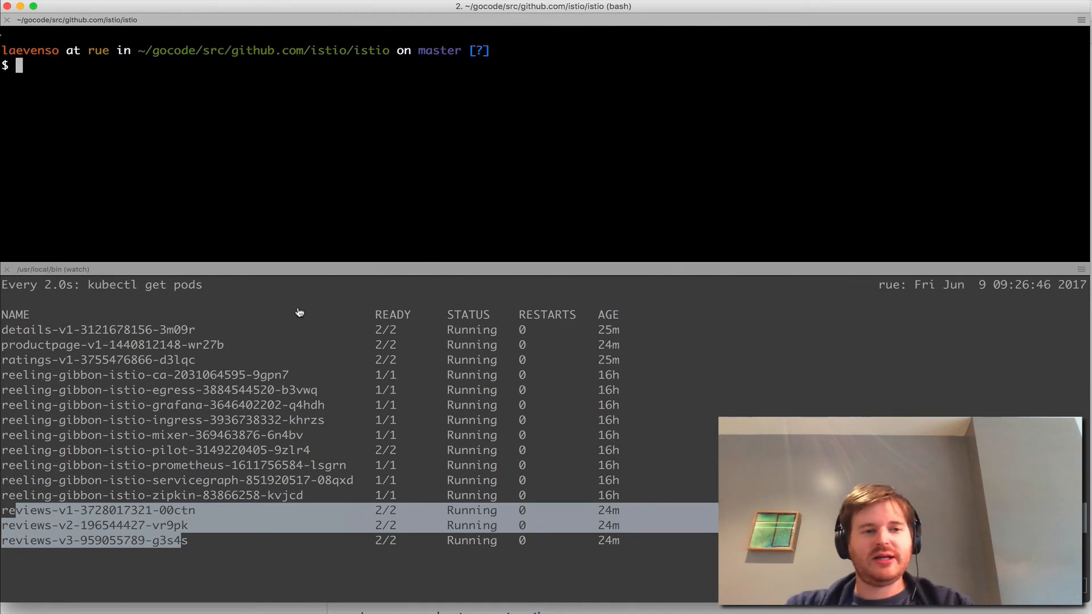
{"action": "key", "text": "super+Tab"}
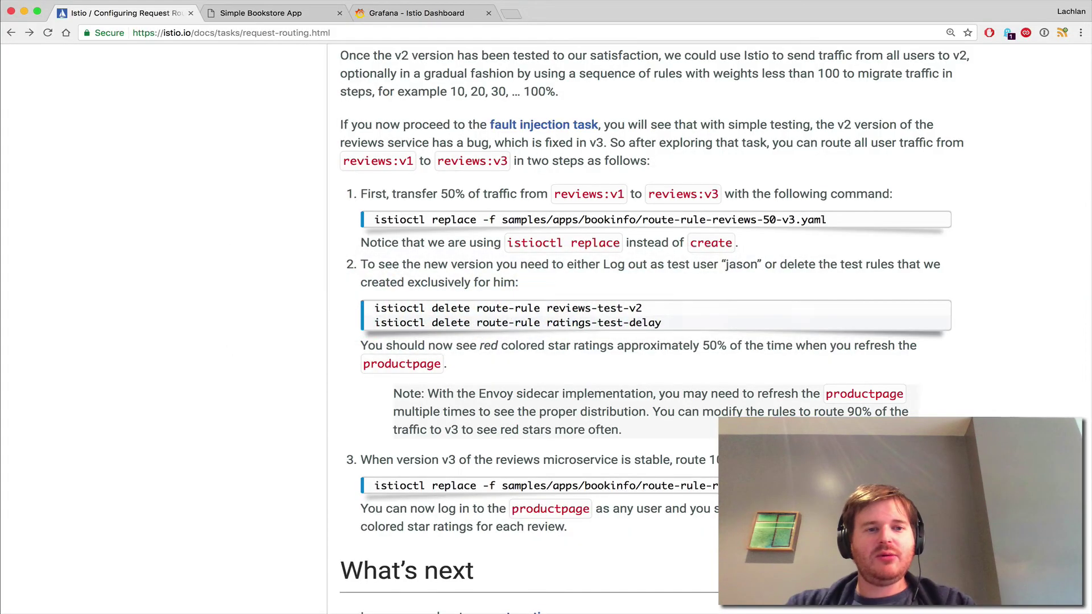
Reload the bookstore product page repeatedly, seeing reviews alternate between red stars and none
{"action": "left_click", "coordinate": [280, 15]}
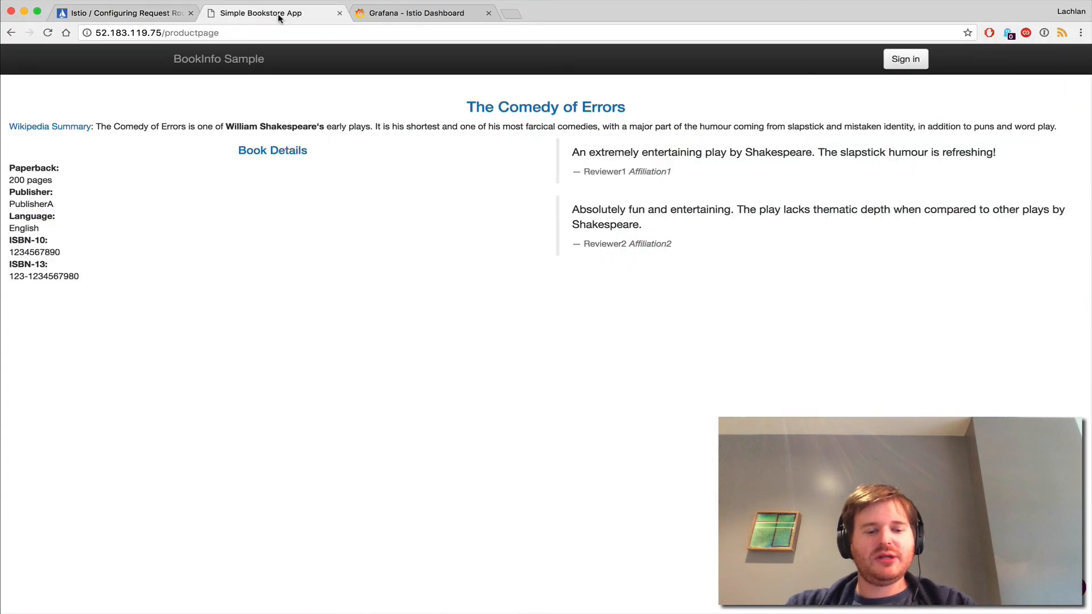
{"action": "key", "text": "super+r"}
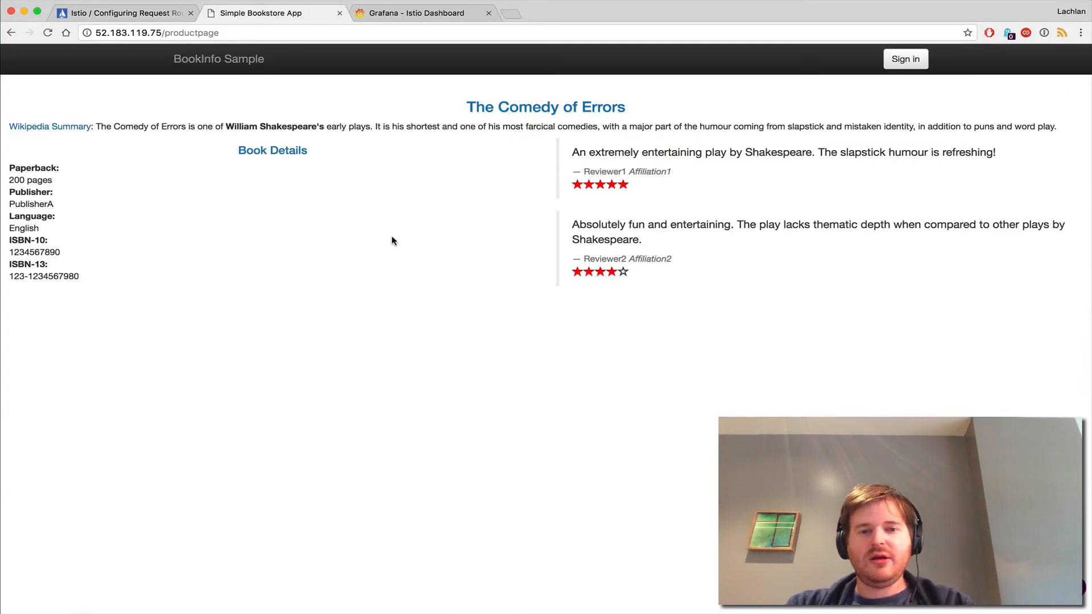
{"action": "key", "text": "super+r"}
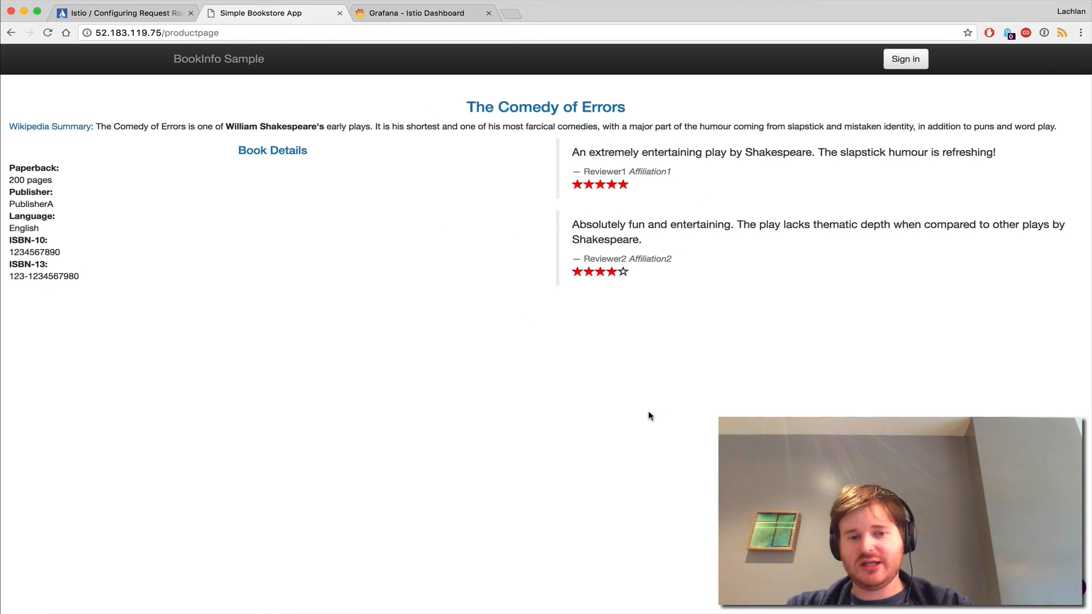
{"action": "key", "text": "super+r"}
{"action": "key", "text": "super+r"}
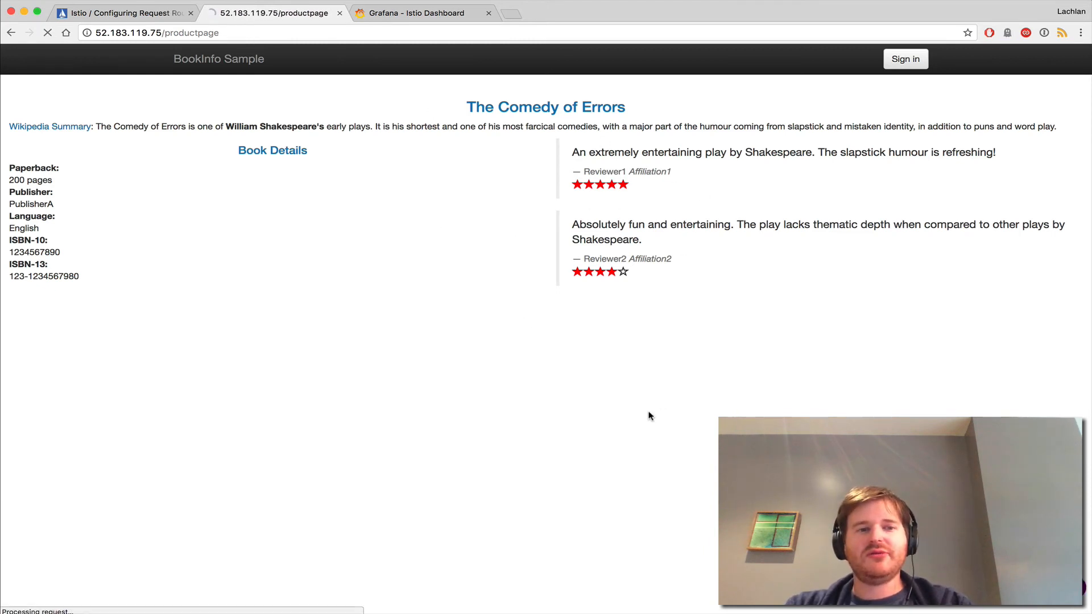
{"action": "key", "text": "super+r"}
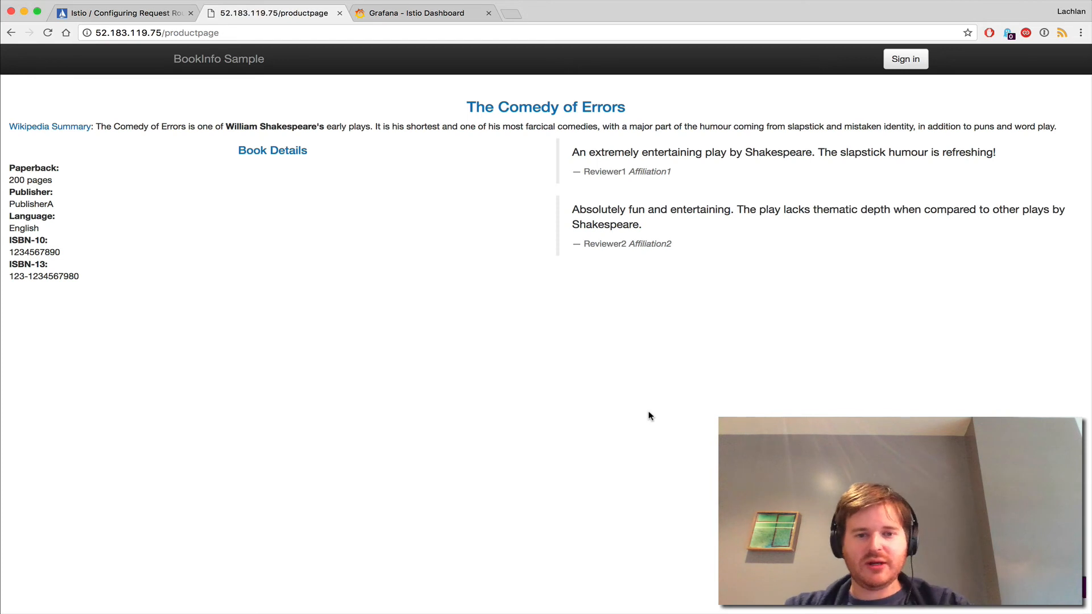
{"action": "key", "text": "super+r"}
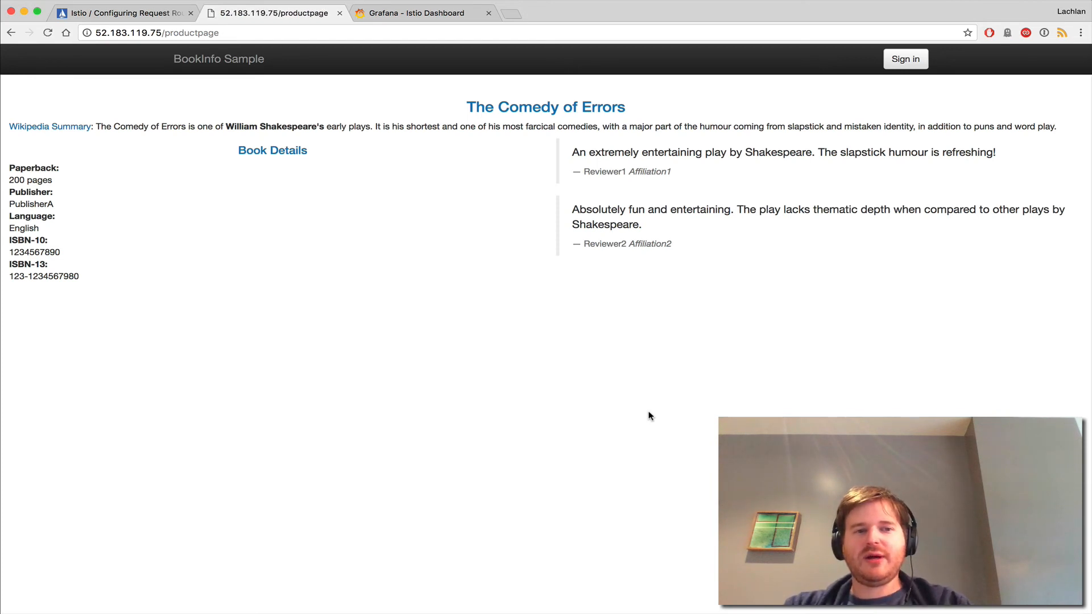
{"action": "key", "text": "super+r"}
{"action": "key", "text": "super+r"}
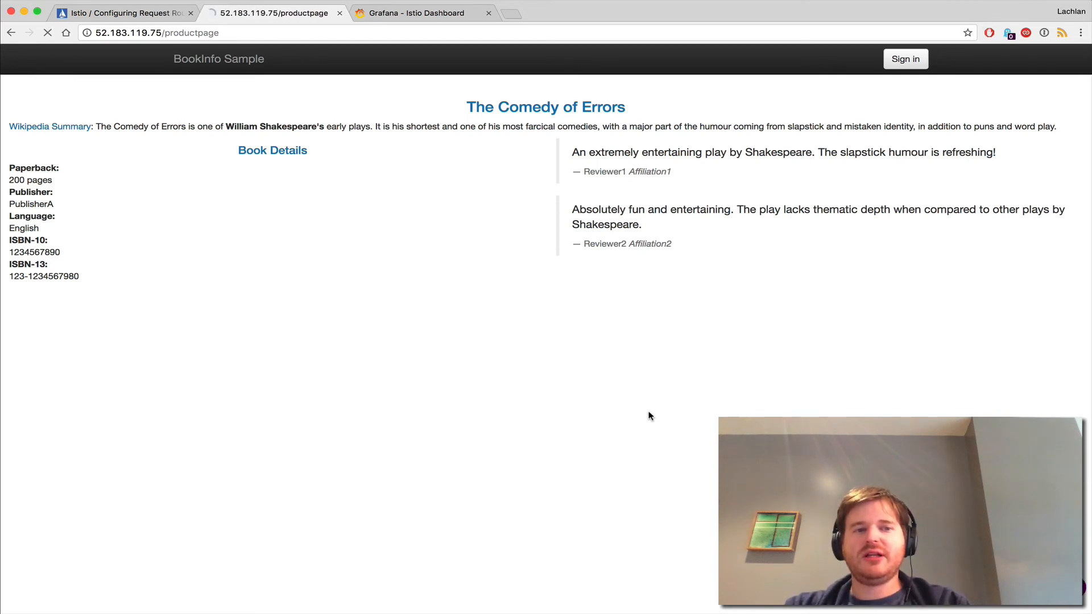
{"action": "key", "text": "super+r"}
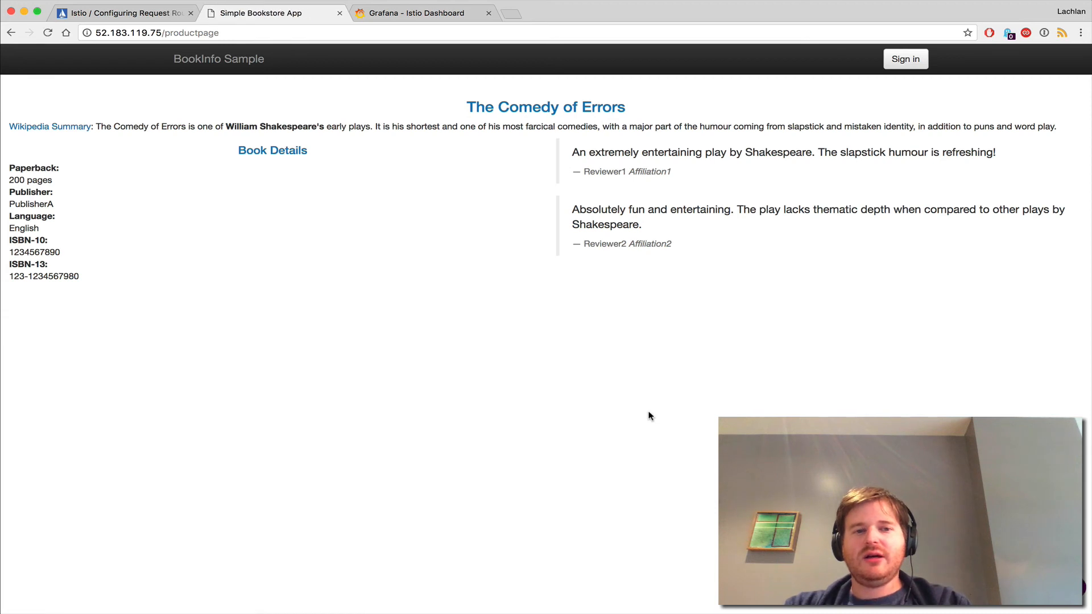
Sign in as the test user to check the split, sign out, and return to the terminal
{"action": "left_click", "coordinate": [899, 59]}
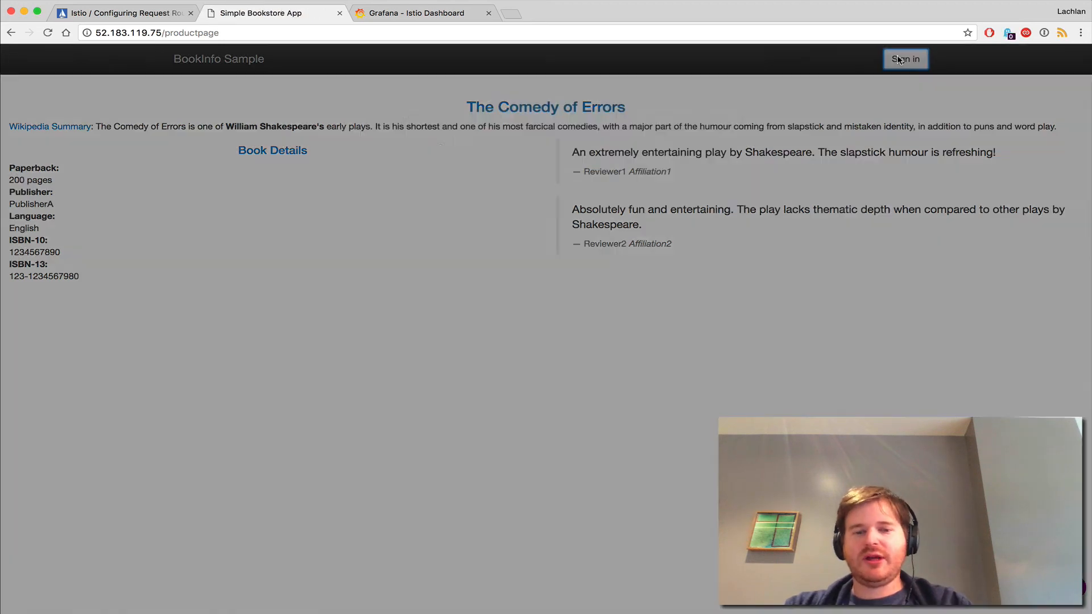
{"action": "type", "text": "jason"}
{"action": "key", "text": "Return"}
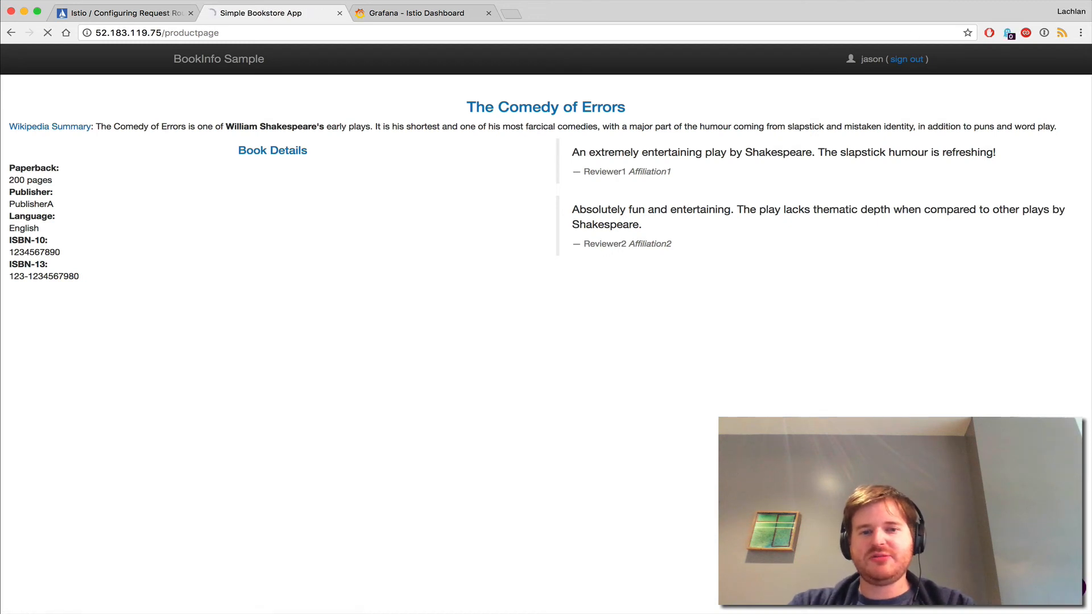
{"action": "left_click", "coordinate": [904, 62]}
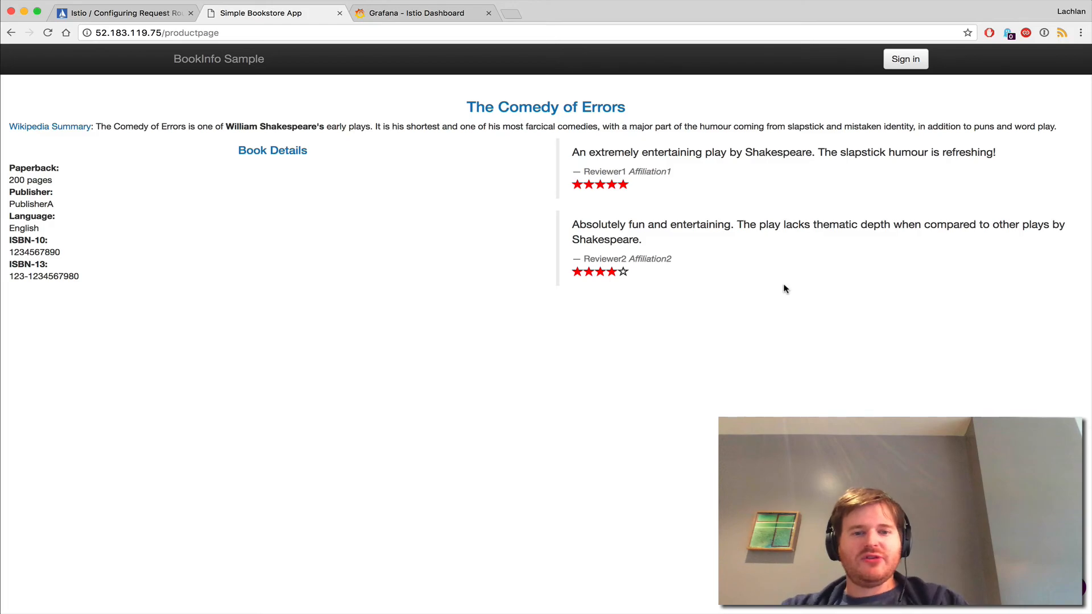
{"action": "key", "text": "super+Tab"}
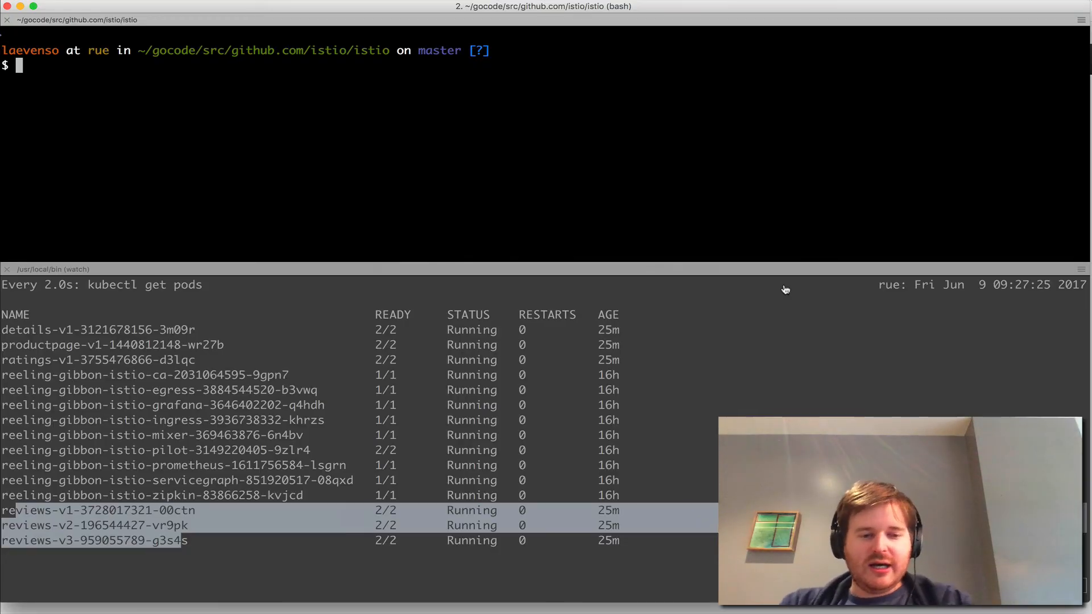
In the Istio request-routing docs, highlight the step routing 100% of reviews traffic to v3
{"action": "key", "text": "super+Tab"}
{"action": "key", "text": "super+Tab"}
{"action": "key", "text": "super+Tab"}
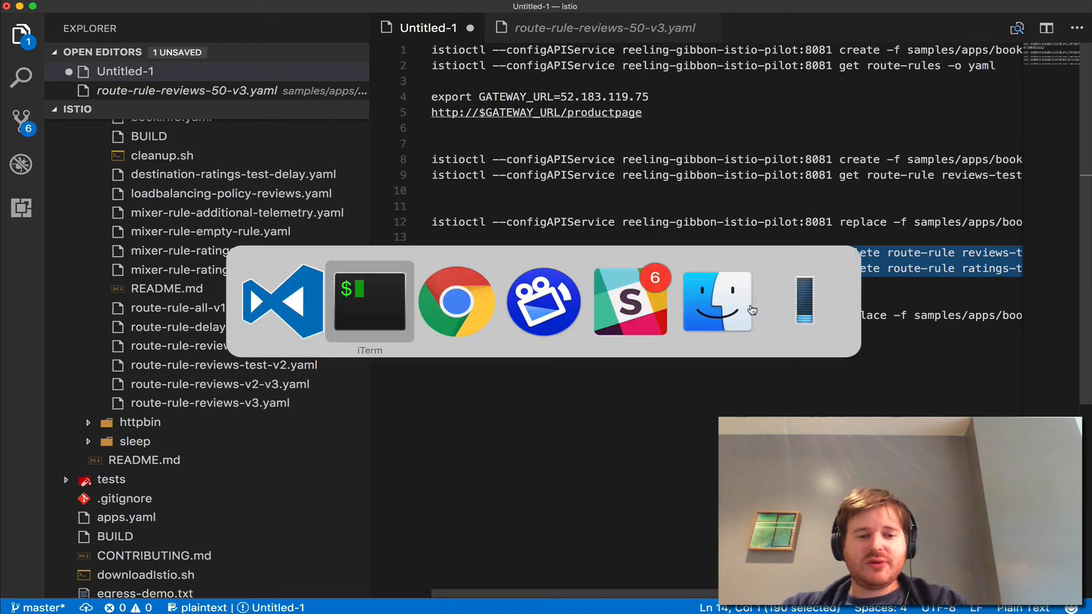
{"action": "key", "text": "super+Tab"}
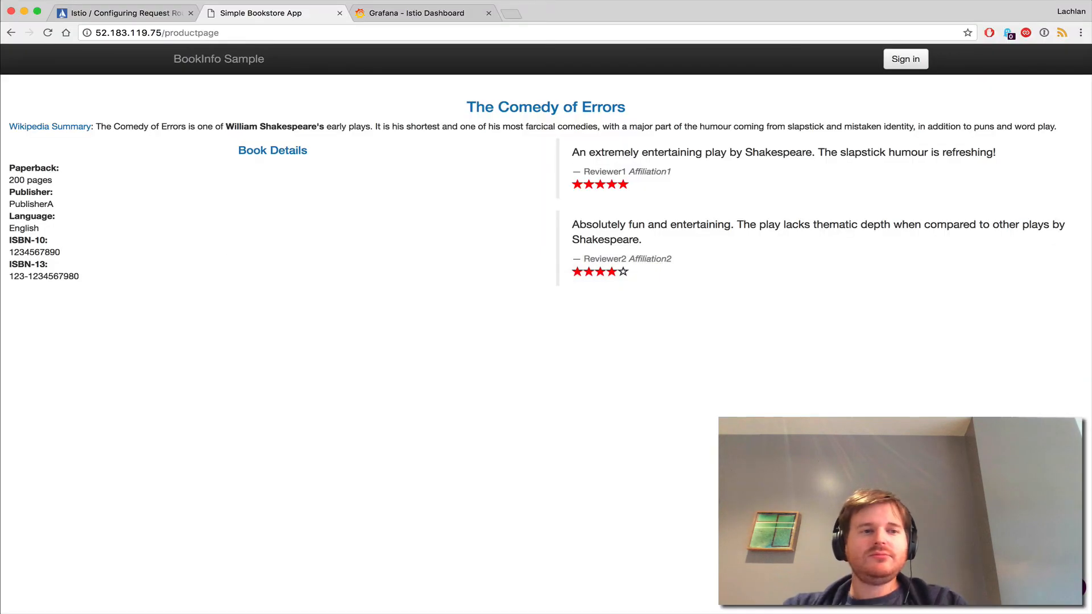
{"action": "left_click", "coordinate": [169, 16]}
{"action": "scroll", "coordinate": [390, 341], "scroll_direction": "down", "scroll_amount": 2}
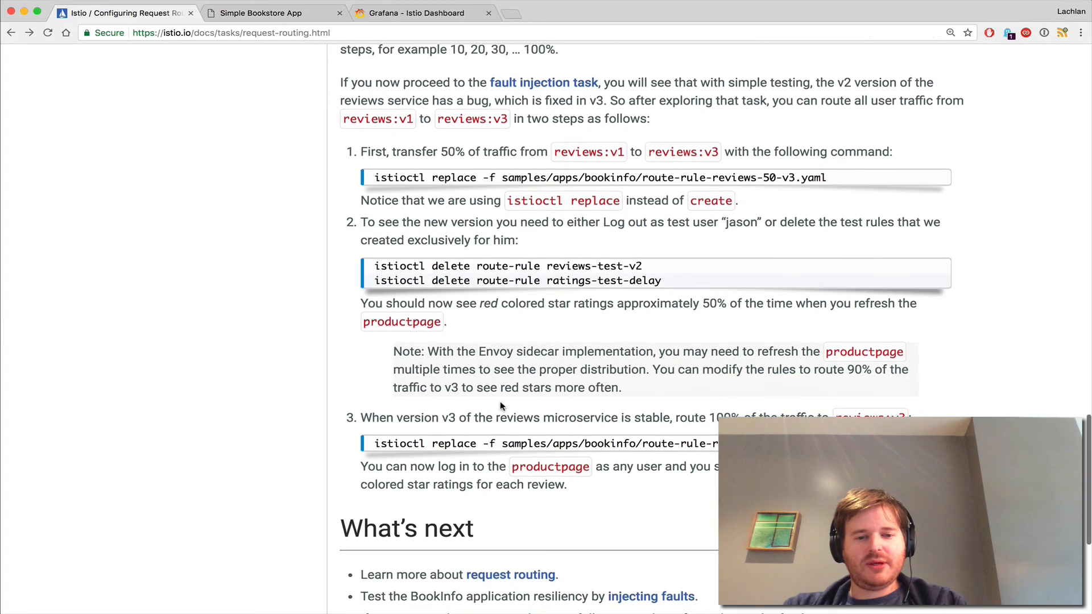
{"action": "left_click_drag", "start_coordinate": [415, 409], "coordinate": [721, 403]}
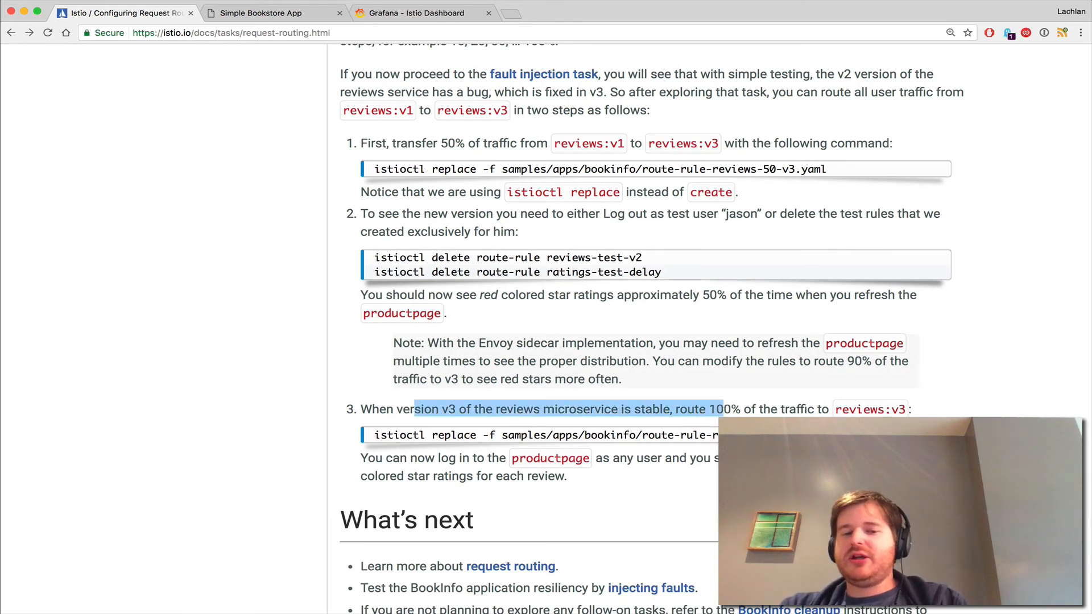
View route-rule-reviews-v3.yaml in the Visual Studio Code explorer
{"action": "key", "text": "super+Tab"}
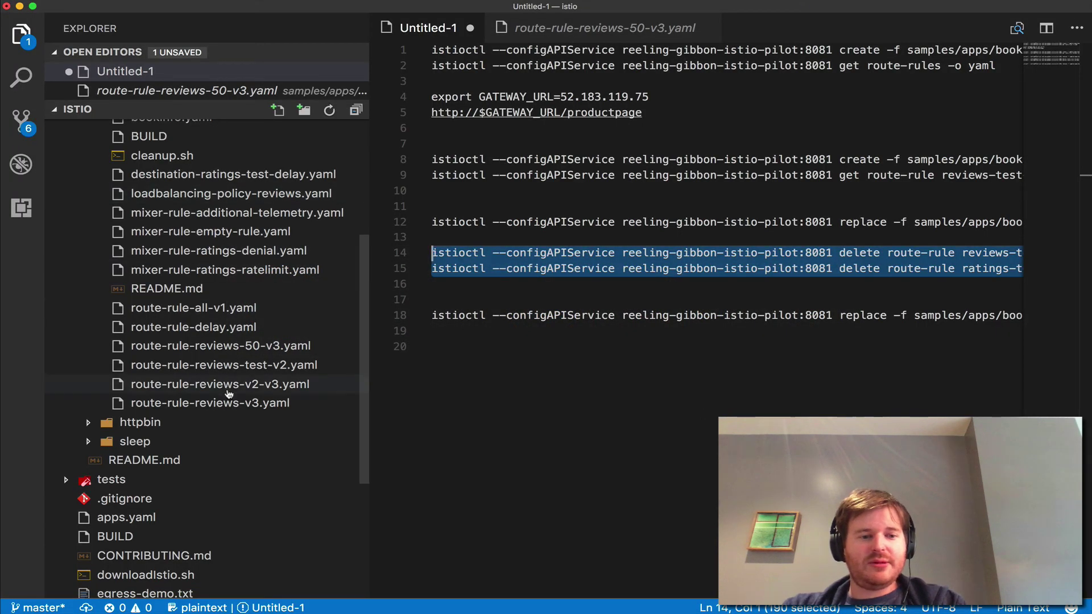
{"action": "left_click", "coordinate": [228, 402]}
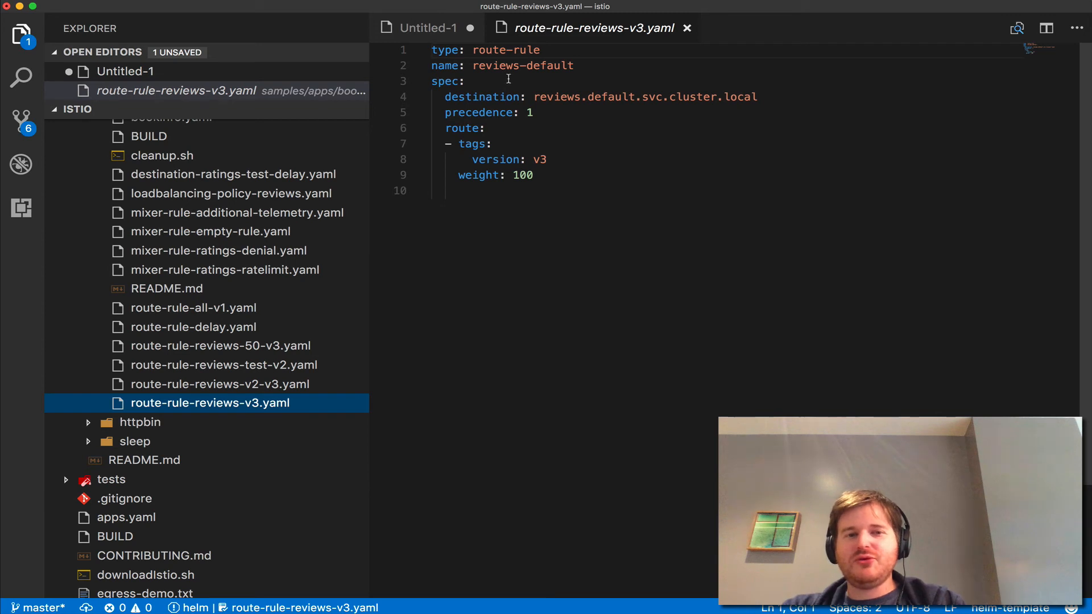
Select the final replace command line from the Untitled-1 scratch file of commands
{"action": "key", "text": "super+Tab"}
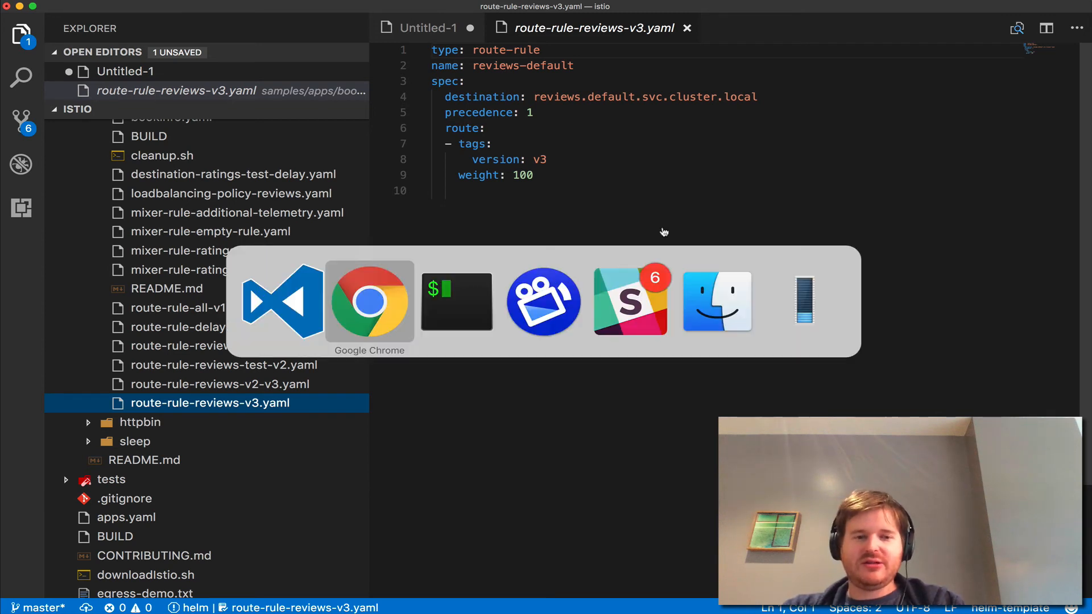
{"action": "key", "text": "super+shift+Tab"}
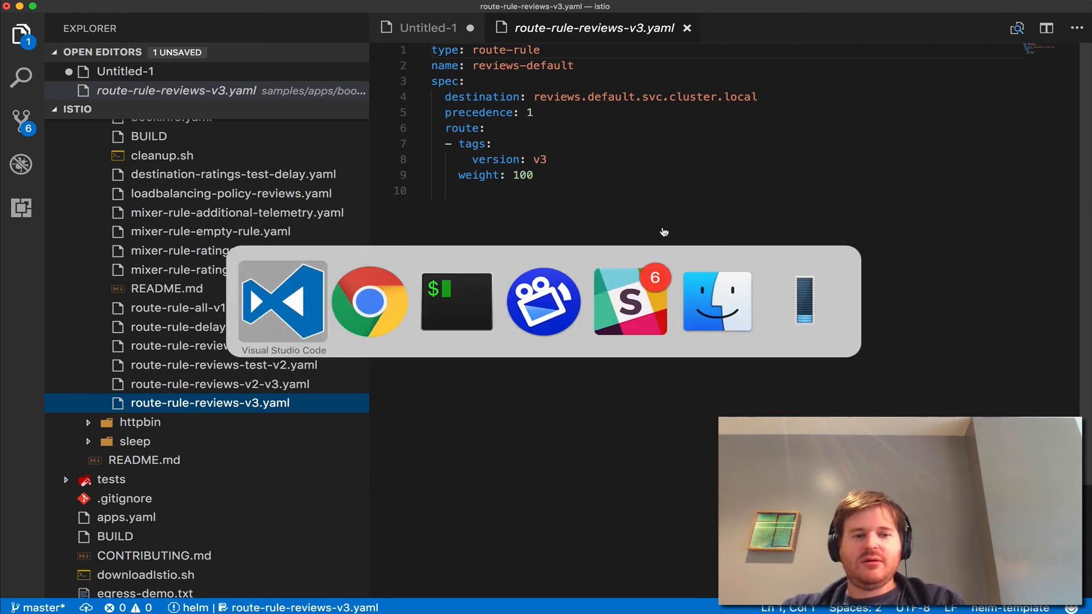
{"action": "left_click", "coordinate": [420, 28]}
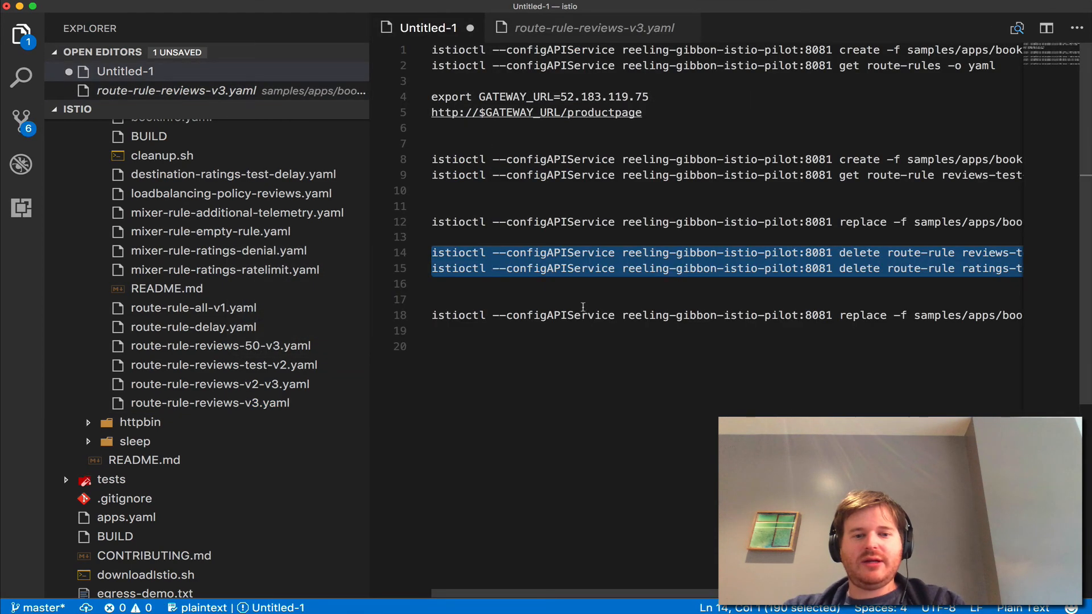
{"action": "triple_click", "coordinate": [591, 315]}
Run the replace command in iTerm routing all reviews to v3, then bring up the product page
{"action": "key", "text": "super+Tab"}
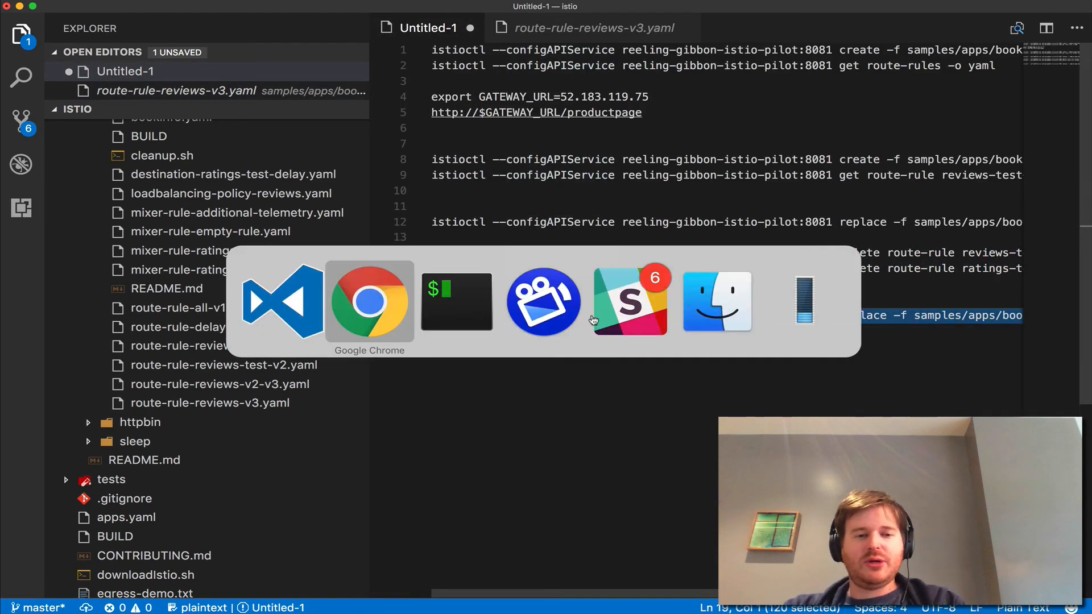
{"action": "key", "text": "super+Tab"}
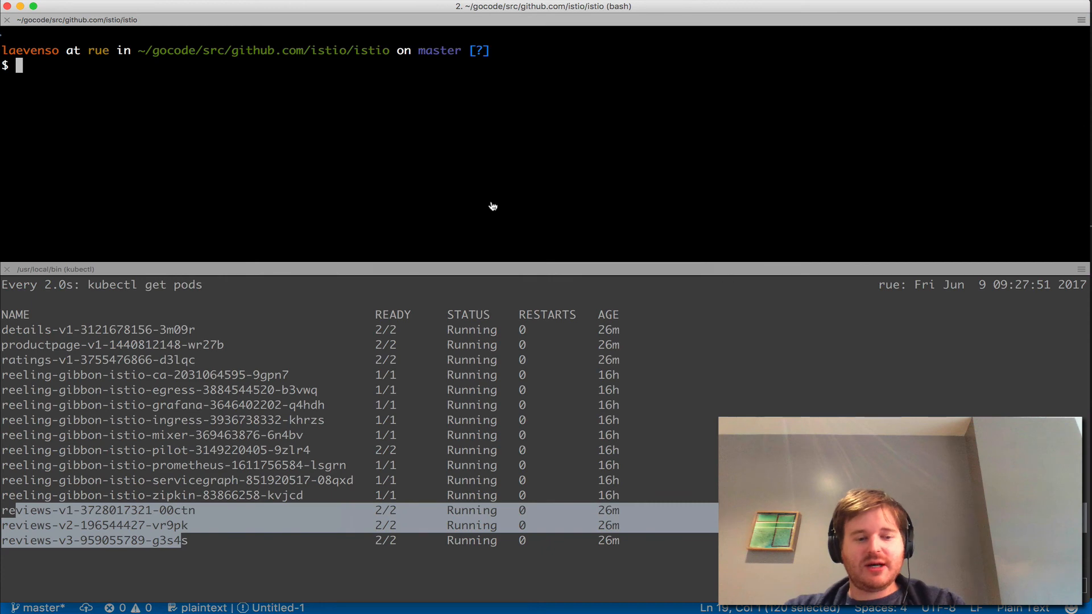
{"action": "type", "text": "istioctl --configAPIService reeling-gibbon-istio-pilot:8081 replace -f samples/apps/bookinfo/route-rule-reviews-v3.yaml"}
{"action": "key", "text": "super+Tab"}
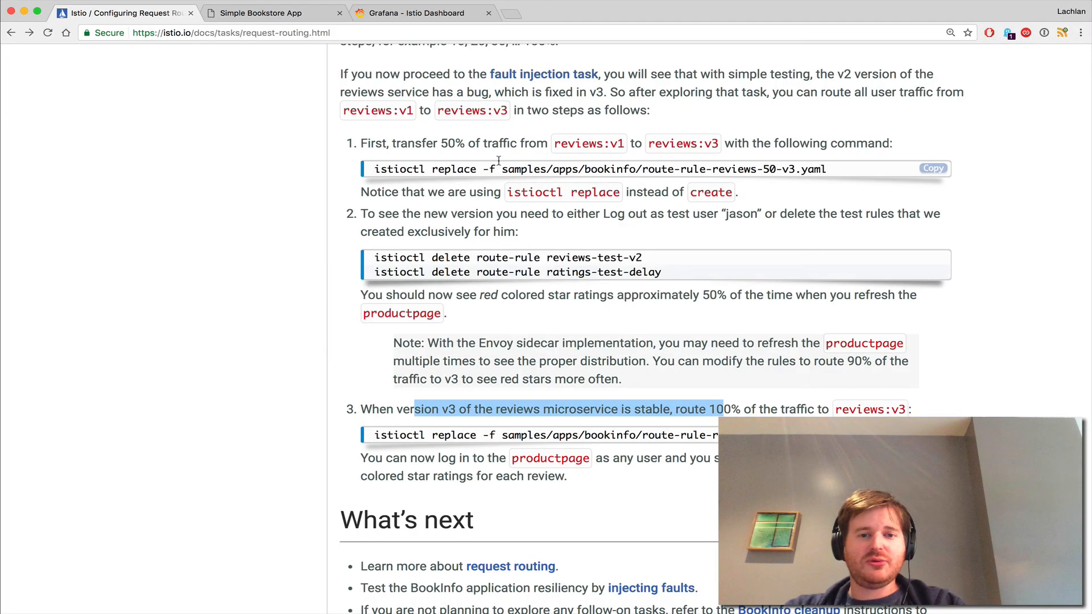
{"action": "left_click", "coordinate": [301, 14]}
{"action": "key", "text": "super+r"}
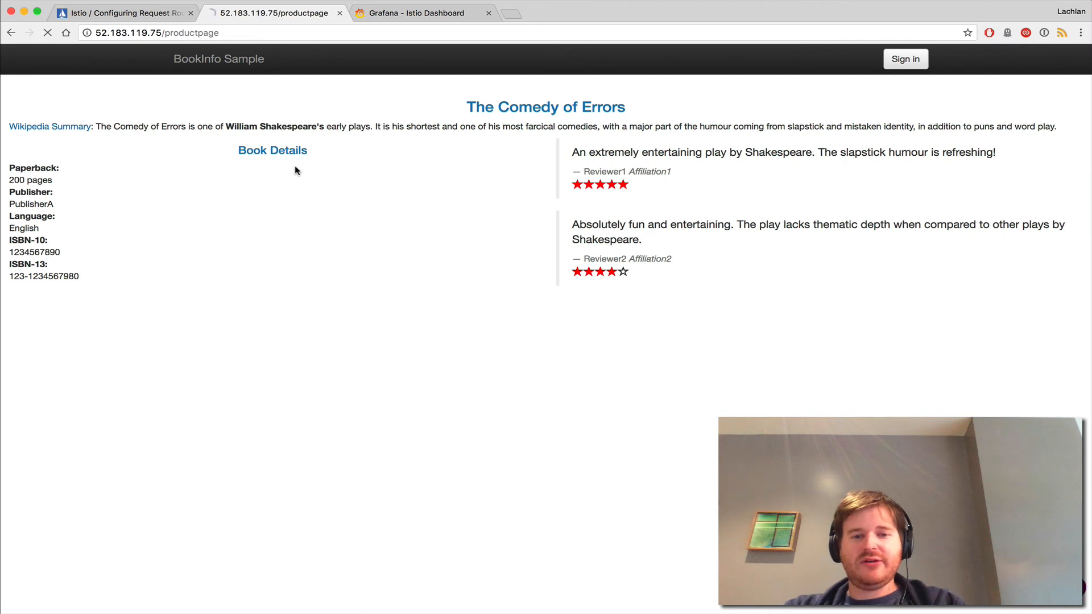
{"action": "key", "text": "super+r"}
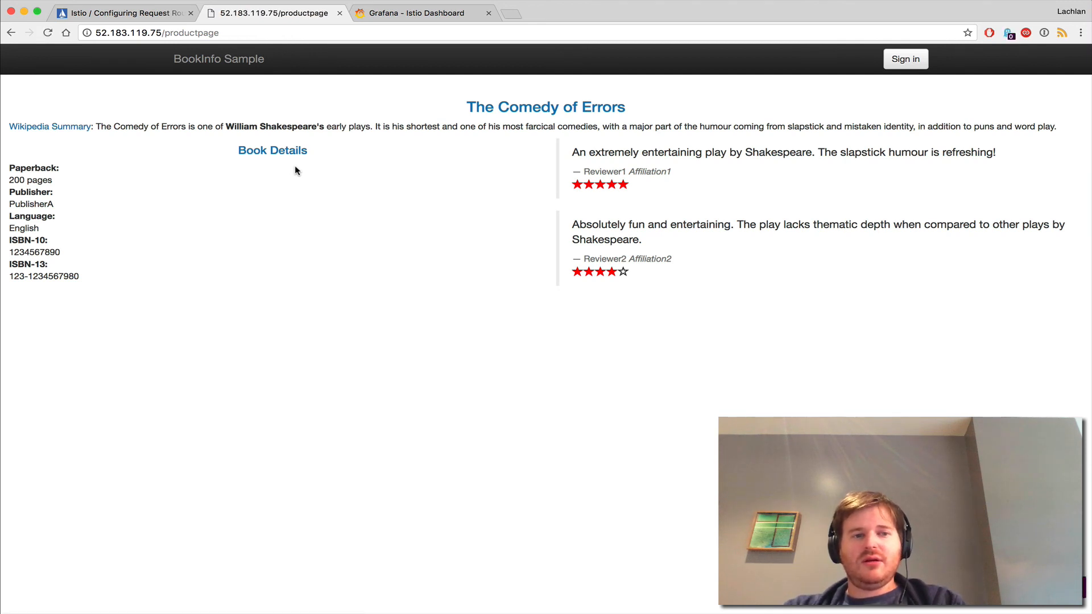
{"action": "key", "text": "super+r"}
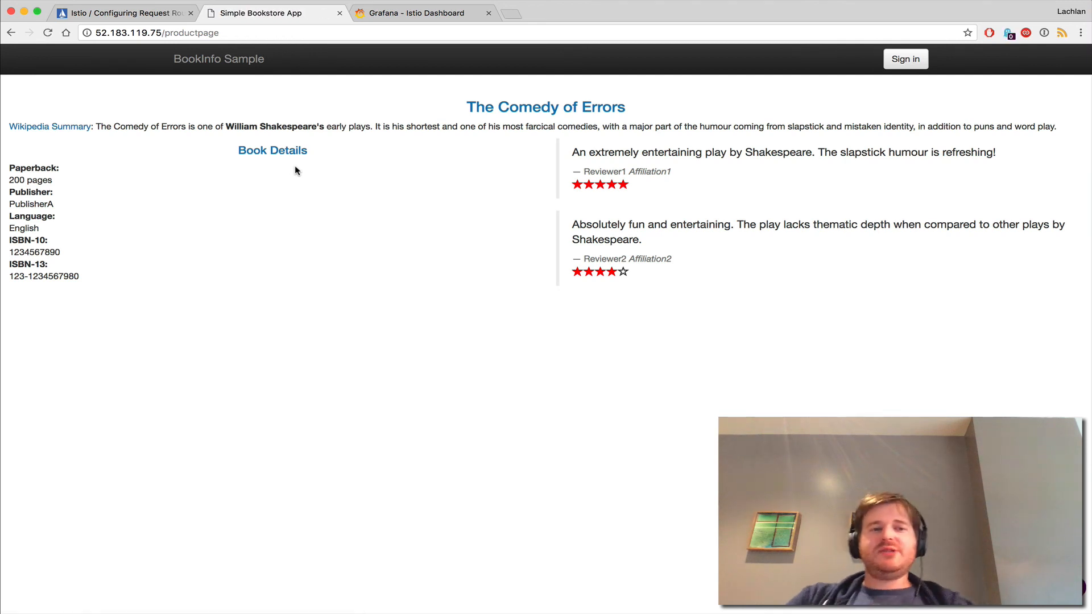